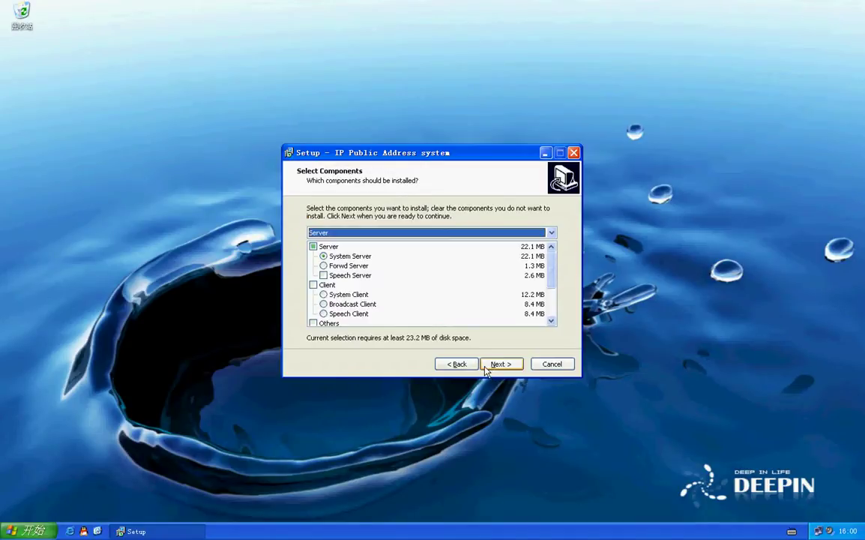
# - Add Speech Server, Speech Client, IP Broadcast Alarm, IP Wireless Control and Virtual Term to the 36.6 MB install
pyautogui.click(334, 276)
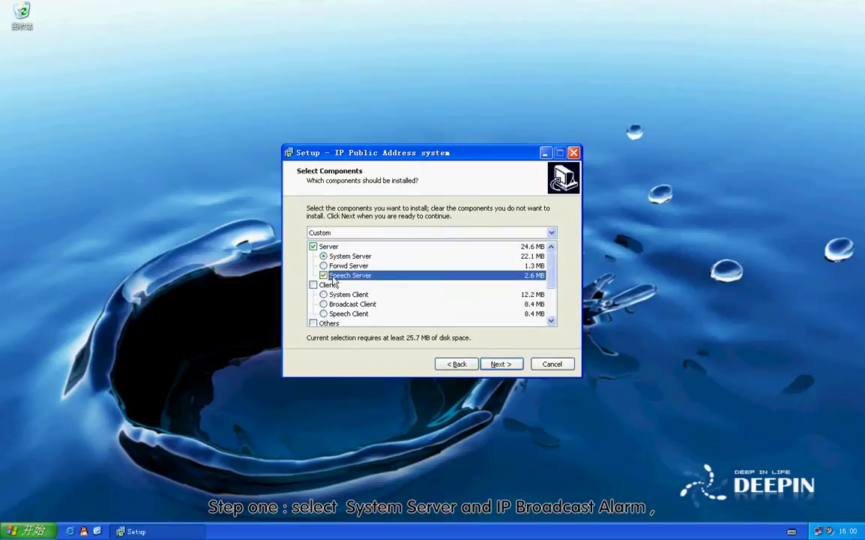
pyautogui.click(345, 314)
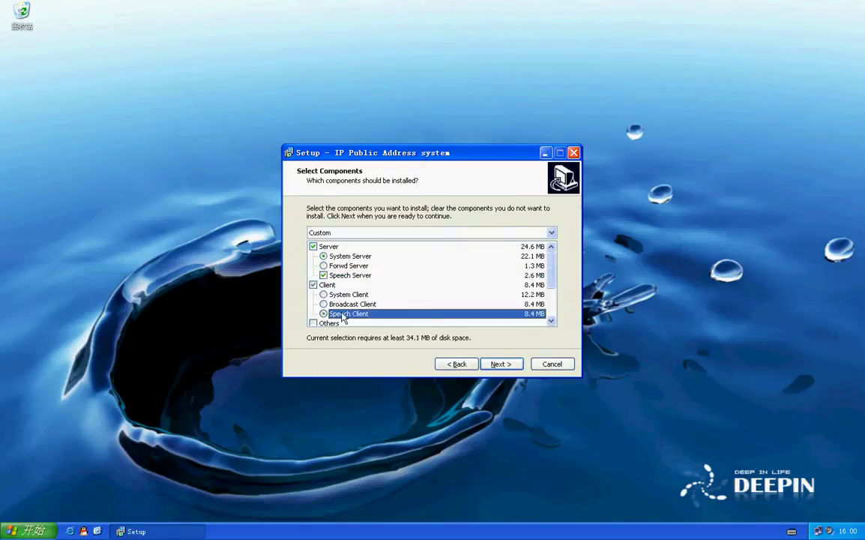
pyautogui.click(550, 321)
pyautogui.click(550, 321)
pyautogui.click(550, 321)
pyautogui.click(551, 321)
pyautogui.click(551, 321)
pyautogui.click(550, 321)
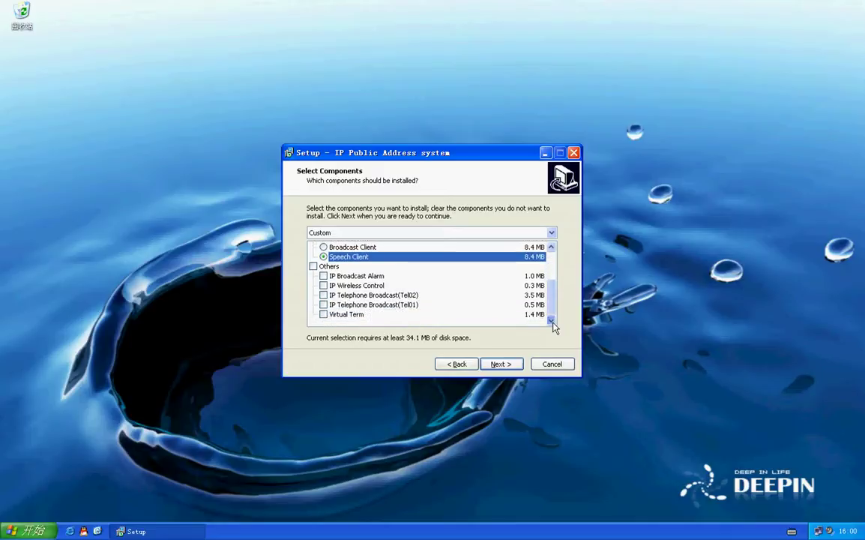
pyautogui.click(356, 275)
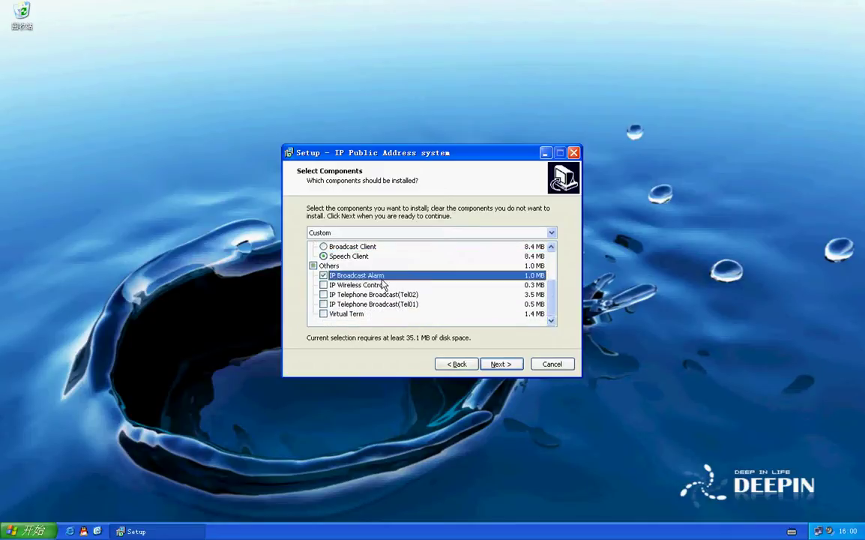
pyautogui.click(383, 285)
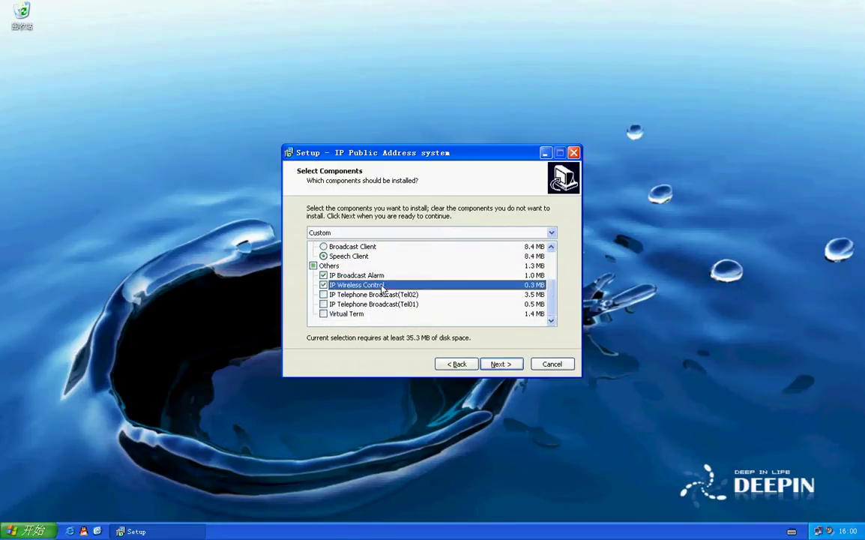
pyautogui.click(387, 315)
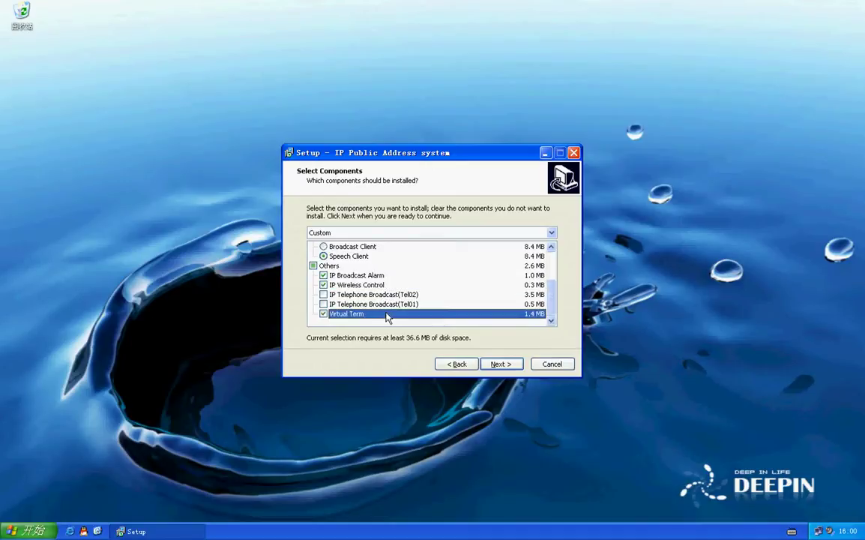
pyautogui.click(510, 367)
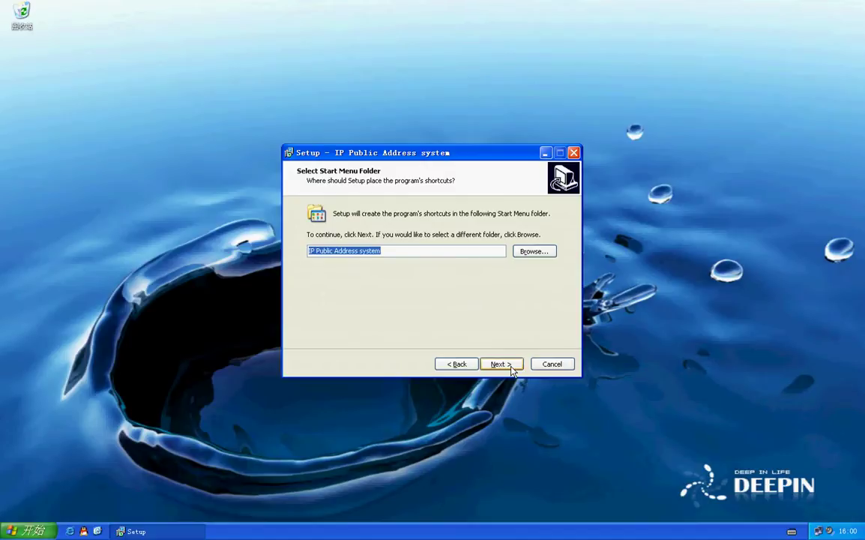
# - Install with the default Start Menu folder and desktop icon, postponing the computer restart
pyautogui.click(512, 369)
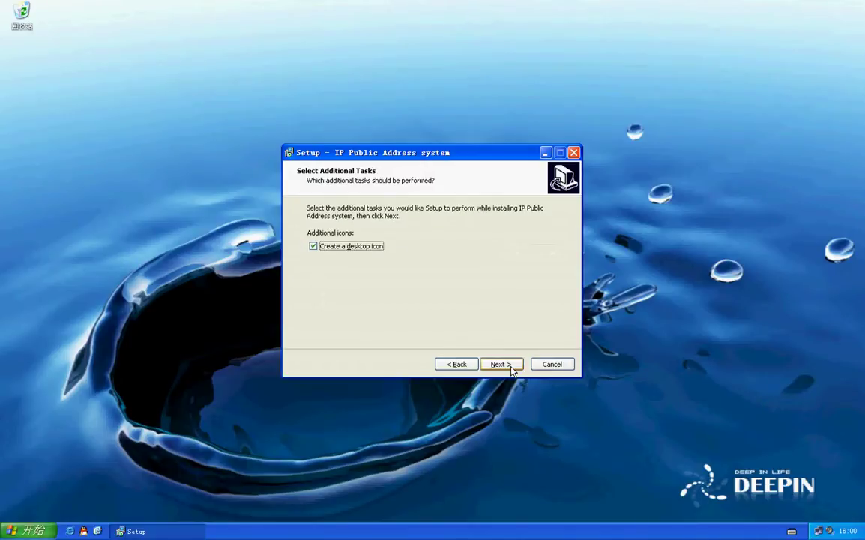
pyautogui.click(509, 368)
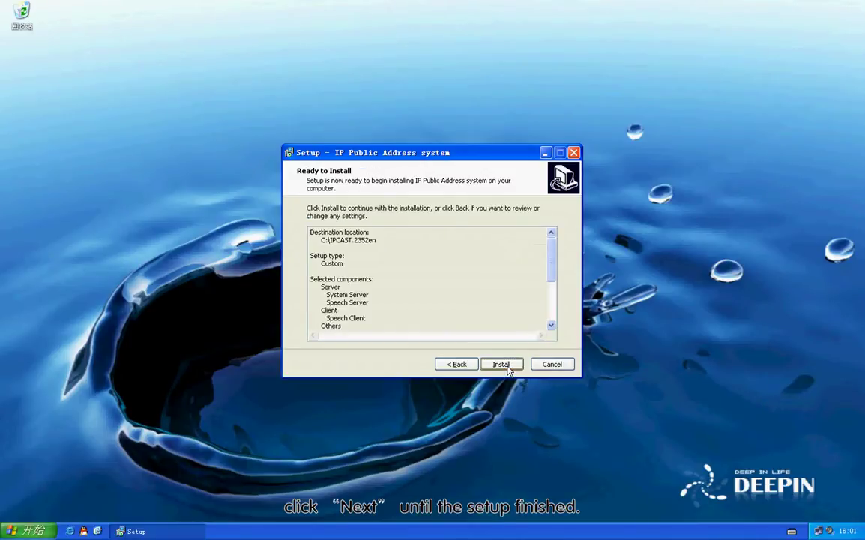
pyautogui.click(500, 364)
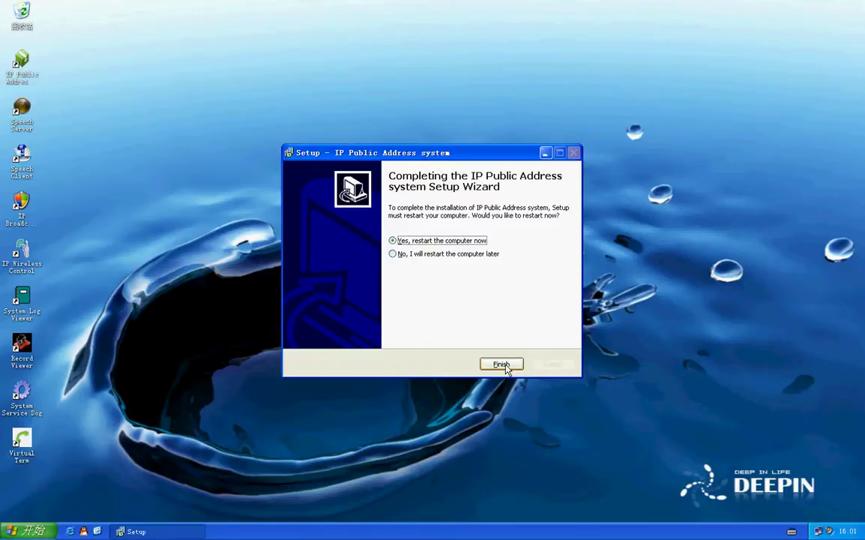
pyautogui.click(466, 255)
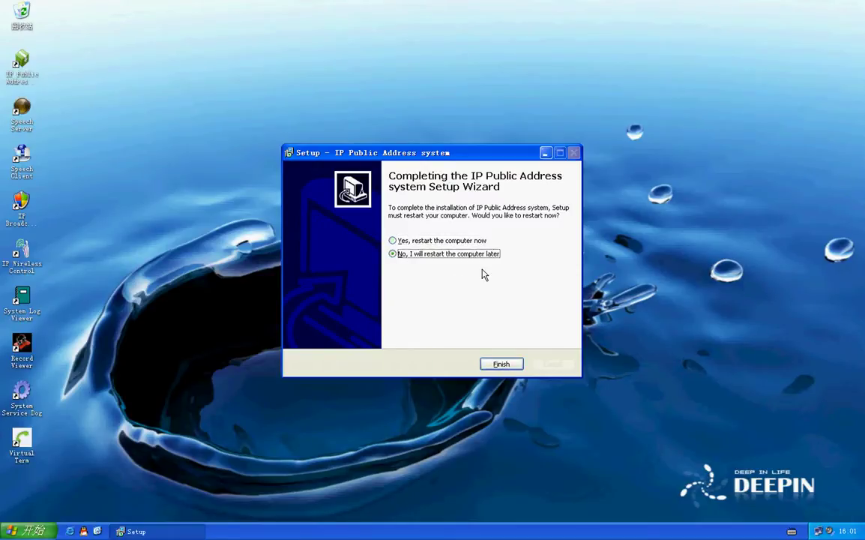
pyautogui.click(502, 364)
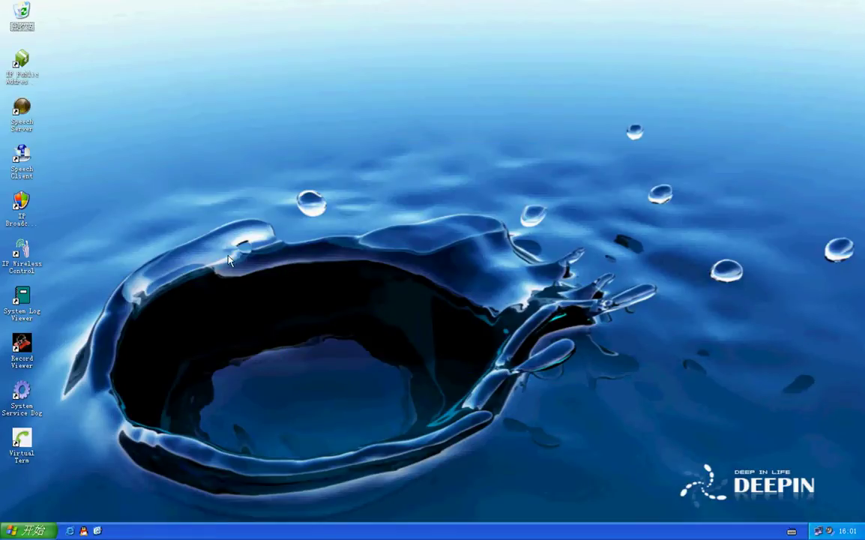
# - Launch IP Public Address system, log in as admin, and view Help > License Information
pyautogui.click(35, 88)
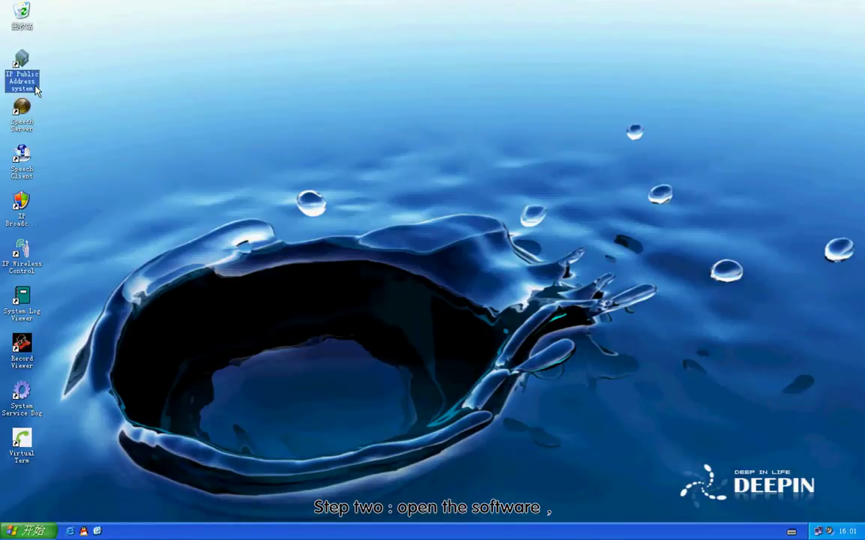
pyautogui.doubleClick(34, 87)
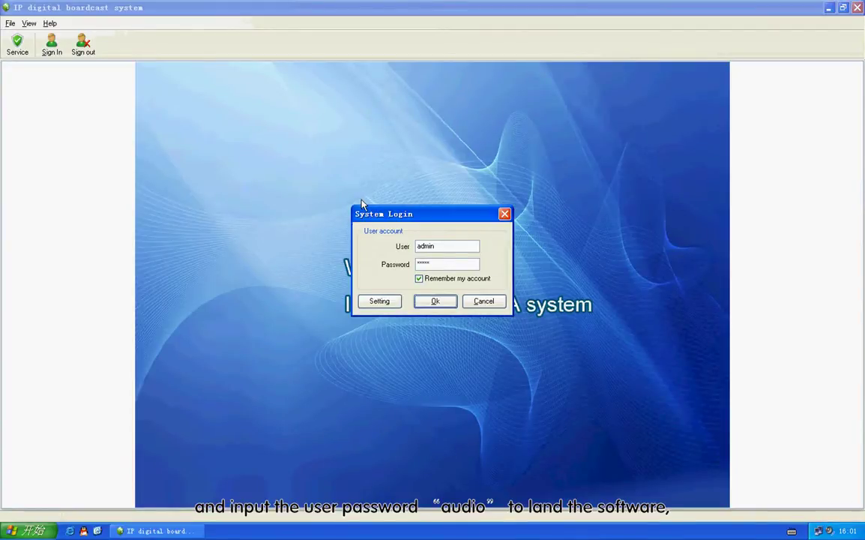
pyautogui.click(433, 304)
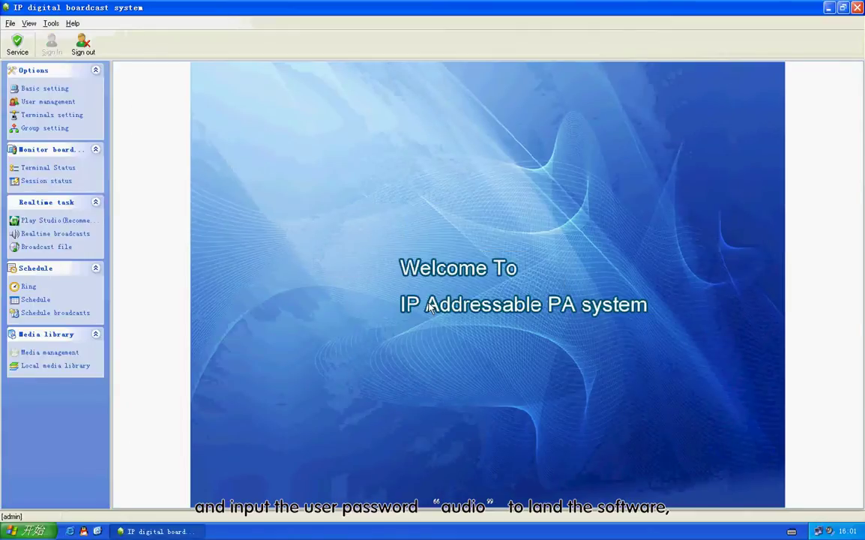
pyautogui.click(73, 24)
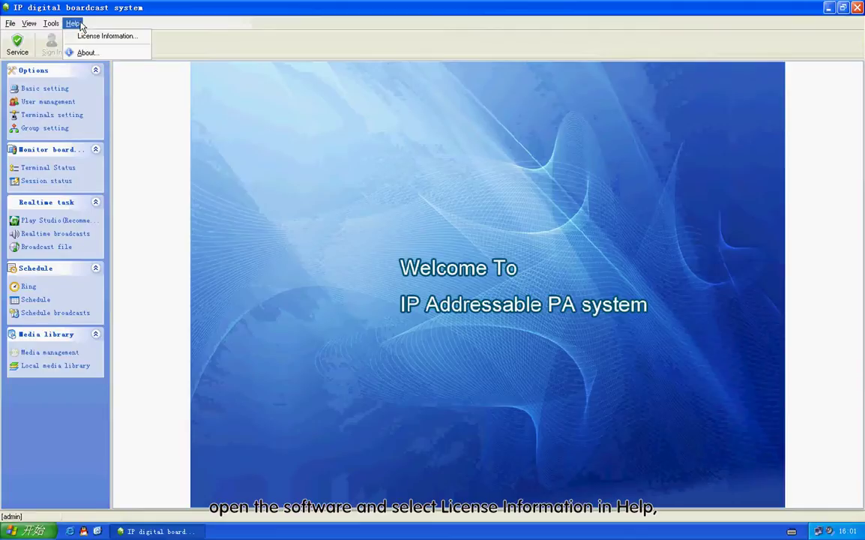
pyautogui.click(119, 39)
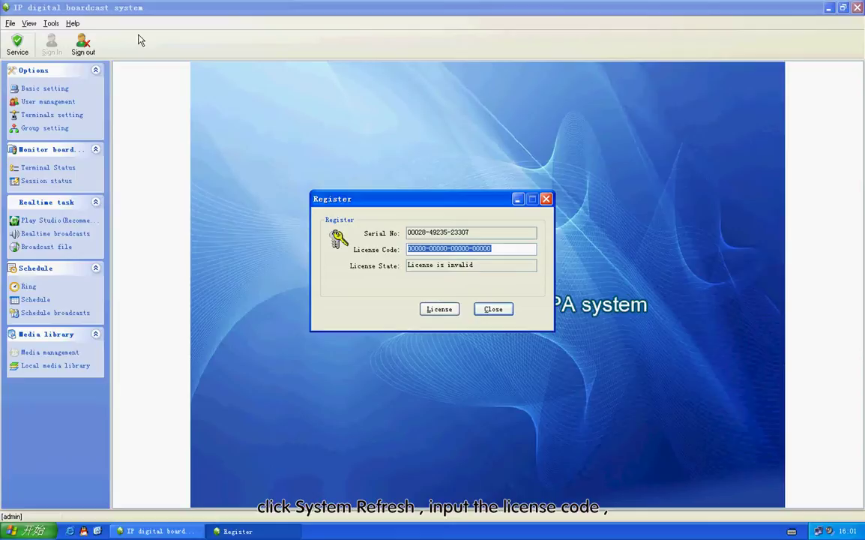
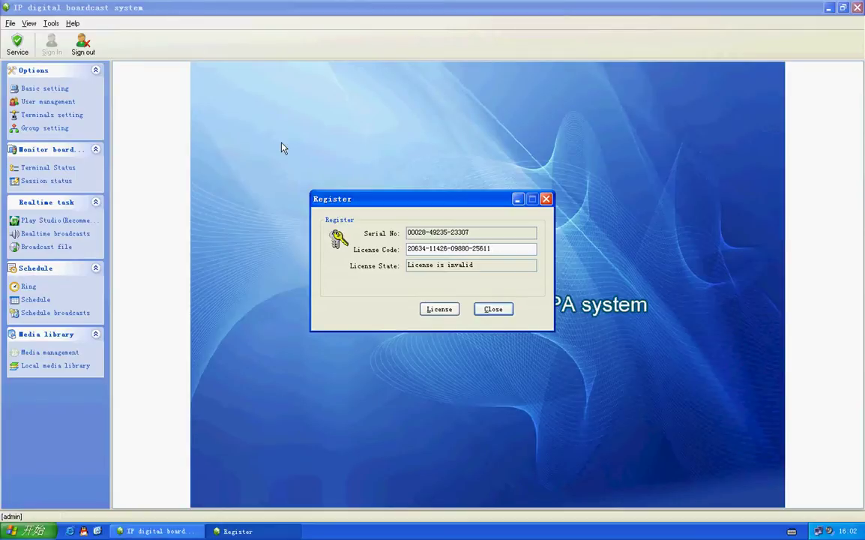
# - Enter the licence code in the License Code field, register it, and dismiss the success message
pyautogui.click(446, 311)
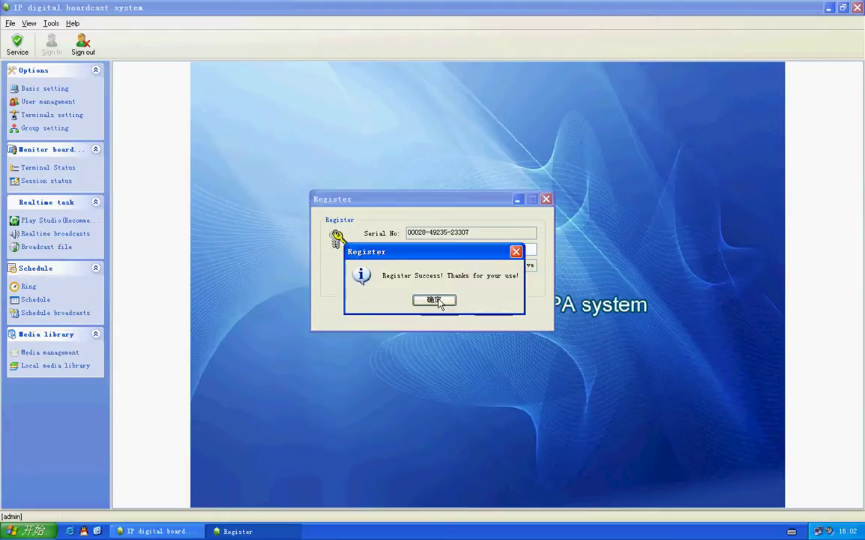
pyautogui.click(434, 300)
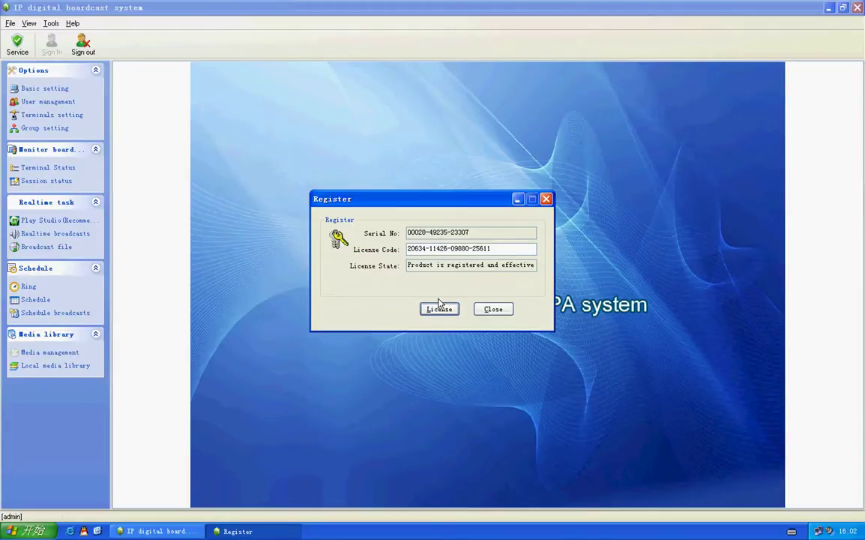
pyautogui.moveTo(425, 267); pyautogui.dragTo(434, 269)
pyautogui.click(436, 266)
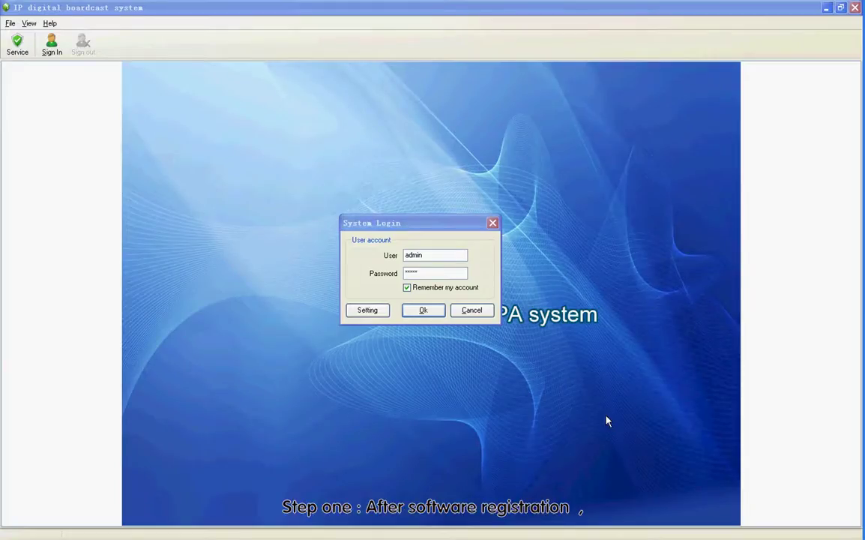
# - Log back in as admin and open Tools > Local forward service settings
pyautogui.click(429, 313)
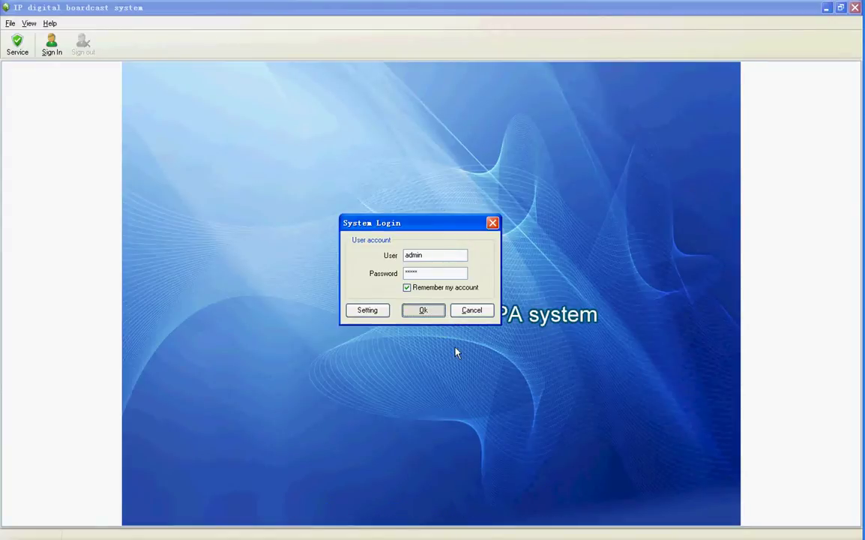
pyautogui.press('Return')
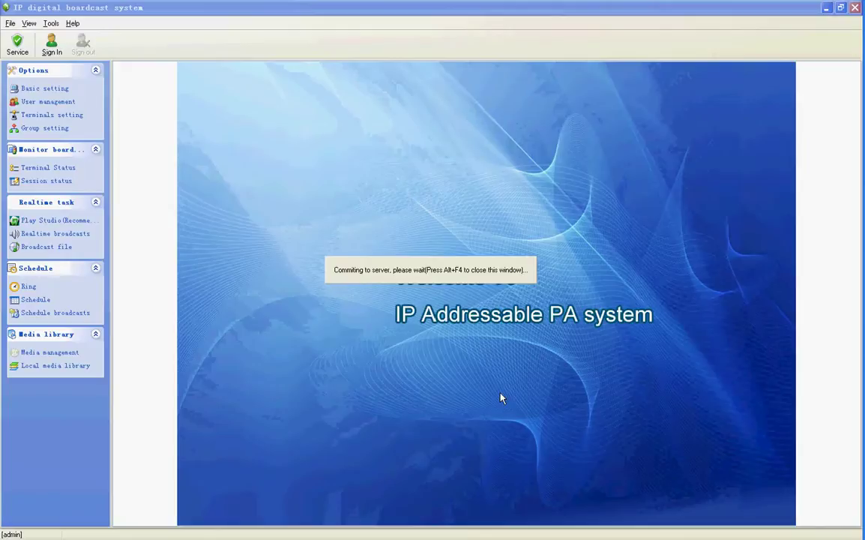
pyautogui.click(51, 24)
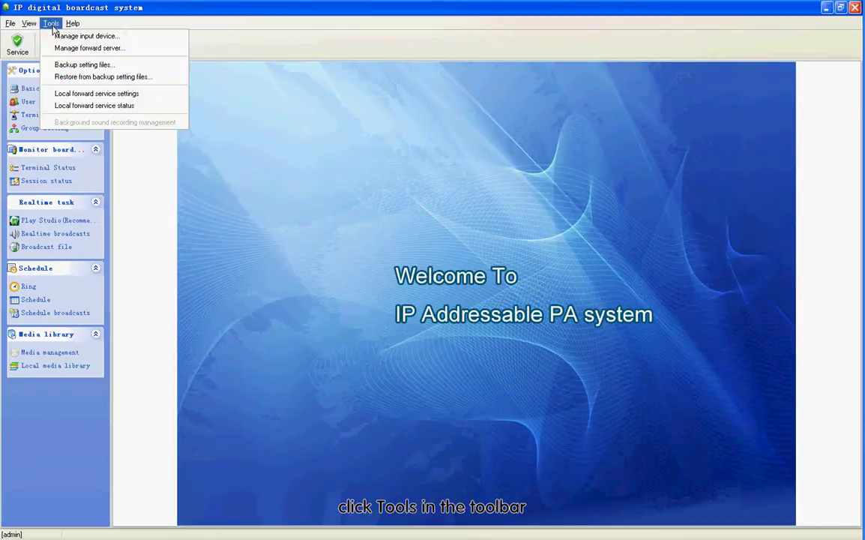
pyautogui.click(80, 98)
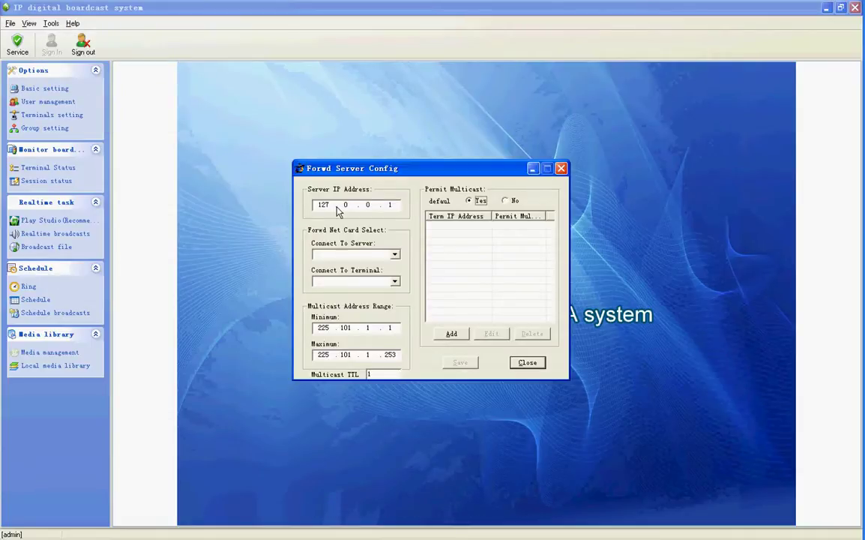
# - Set server IP 192.168.1.10, both net cards to 192.168.0.139, multicast No, then save and close
pyautogui.moveTo(327, 209); pyautogui.dragTo(305, 204)
pyautogui.write('192')
pyautogui.write('168')
pyautogui.write('1')
pyautogui.write('0')
pyautogui.click(394, 255)
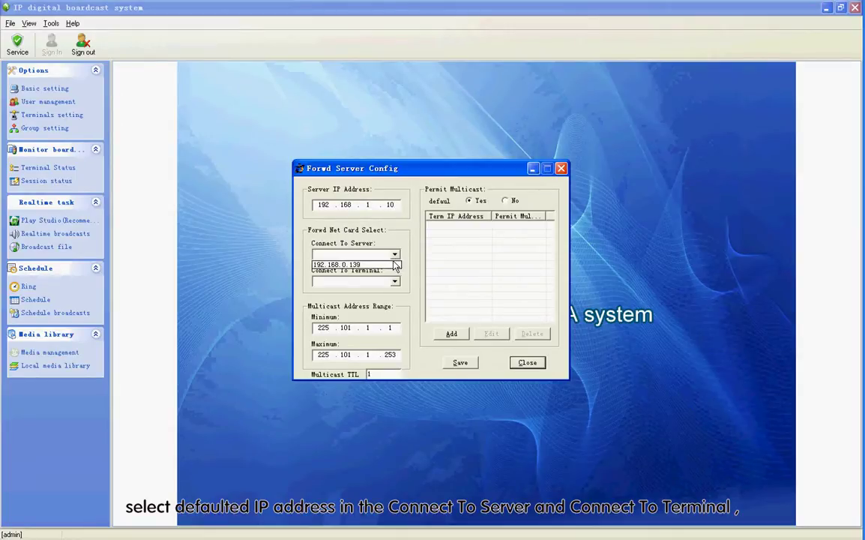
pyautogui.click(391, 264)
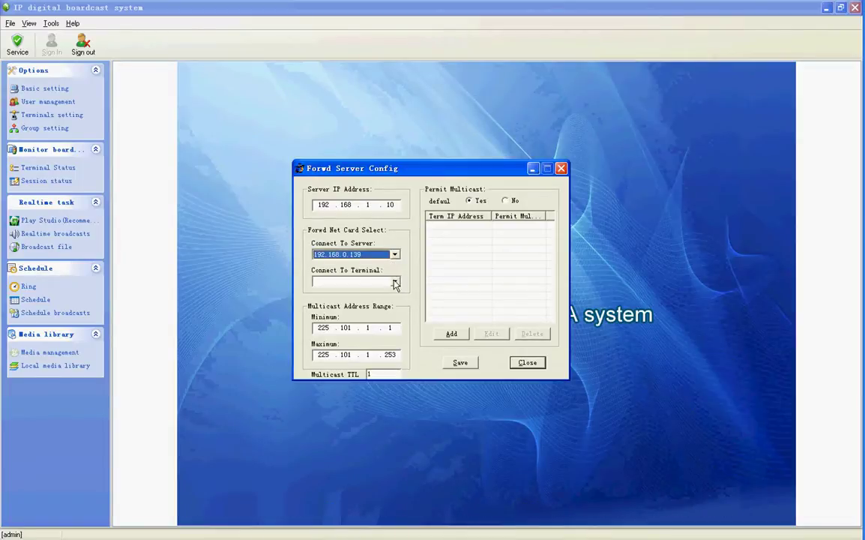
pyautogui.click(394, 281)
pyautogui.click(388, 292)
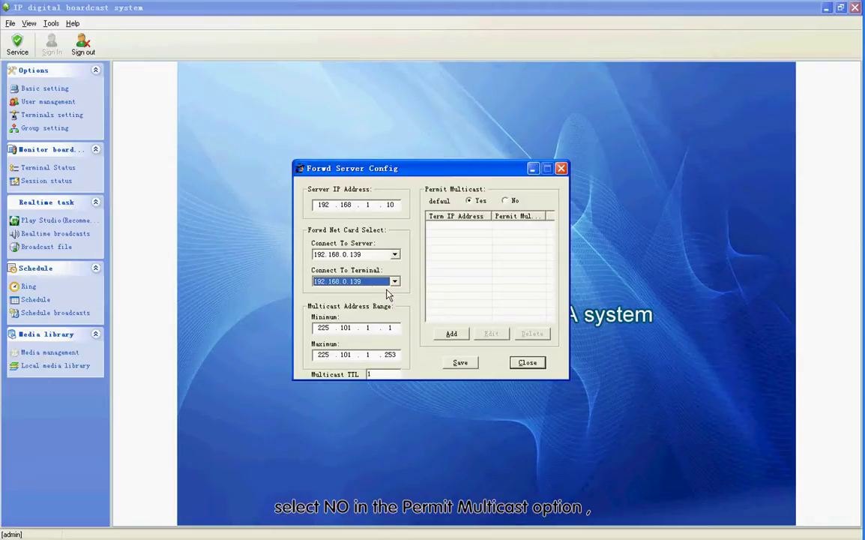
pyautogui.click(512, 203)
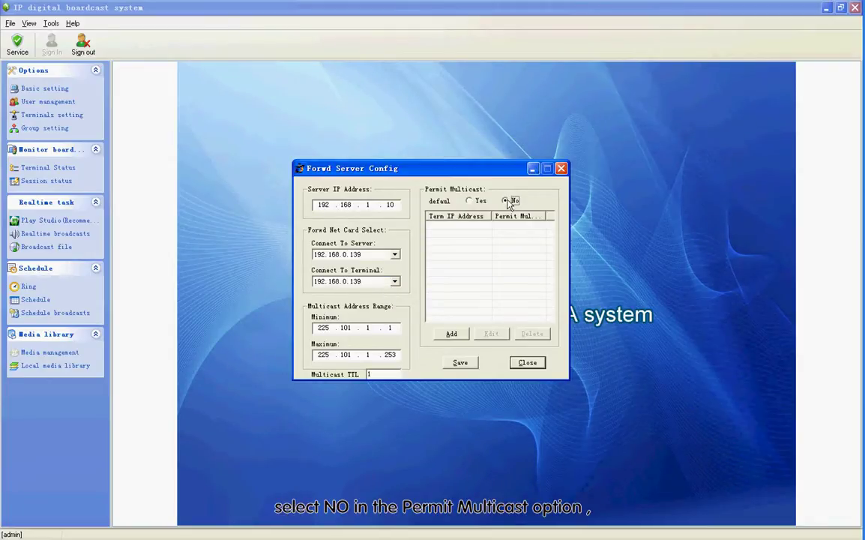
pyautogui.click(460, 363)
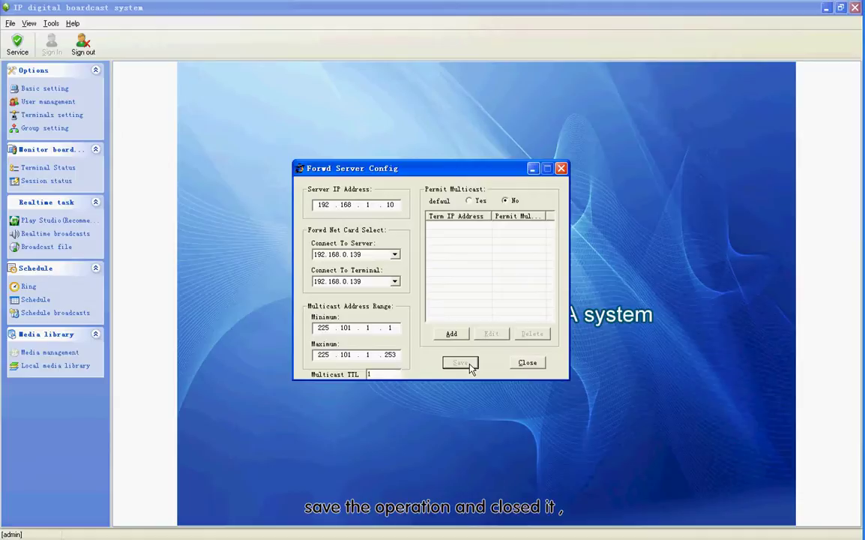
pyautogui.click(534, 366)
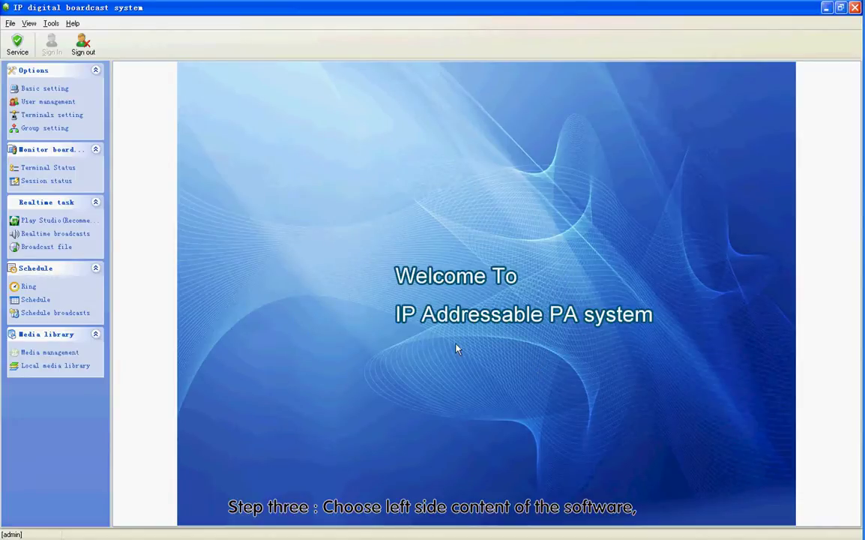
# - Choose 192.168.0.139 as the media server address in Basic setting and confirm
pyautogui.click(81, 91)
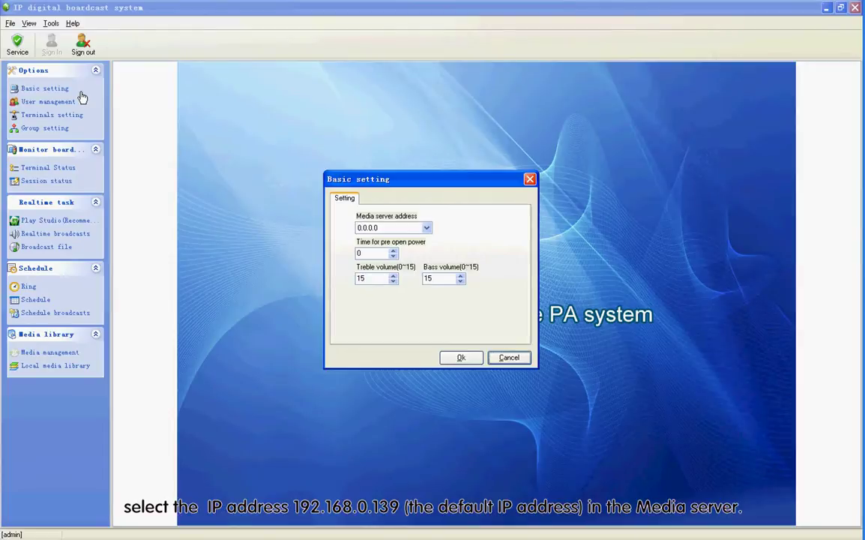
pyautogui.click(426, 229)
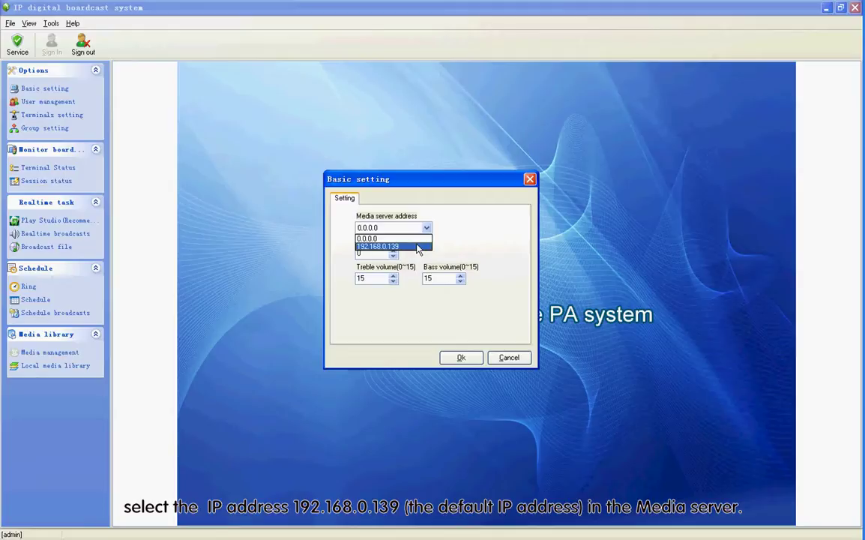
pyautogui.click(418, 248)
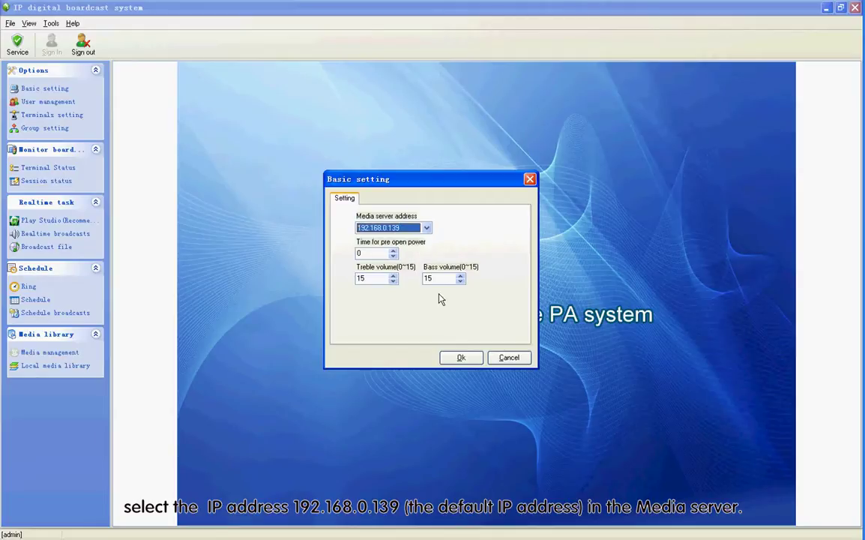
pyautogui.click(461, 357)
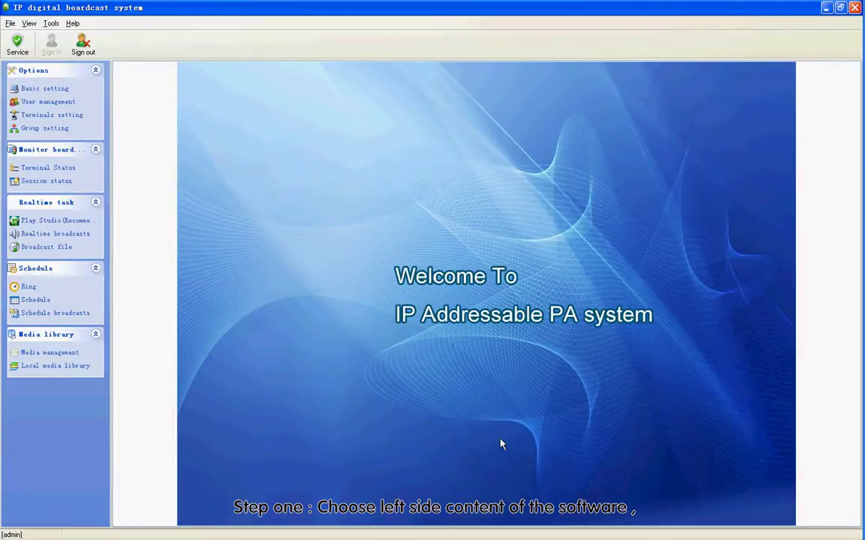
# - Add a terminal named zone1 at 192.168.1.11 and bring up its Forward Server list
pyautogui.click(67, 116)
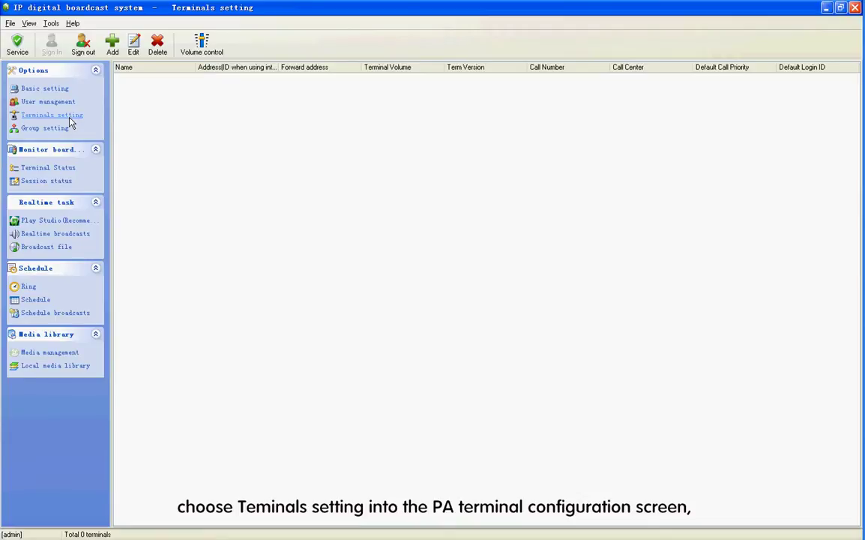
pyautogui.click(113, 45)
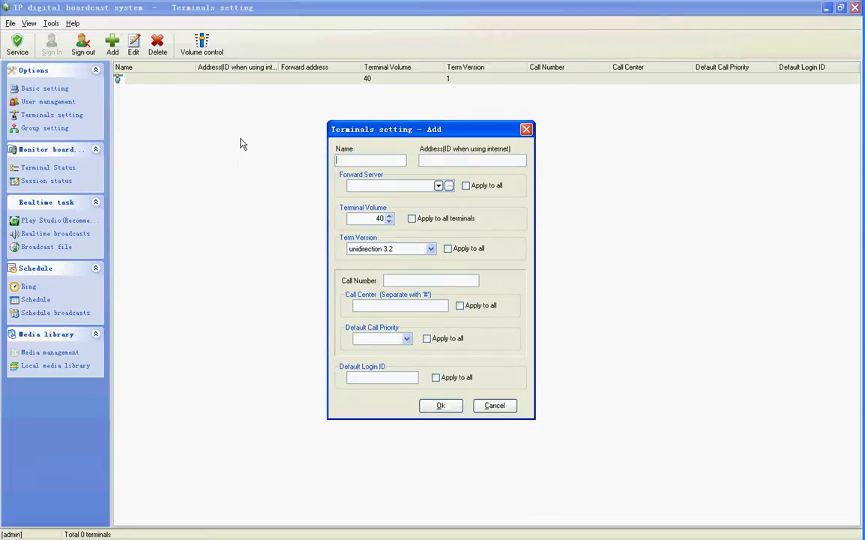
pyautogui.write('zone')
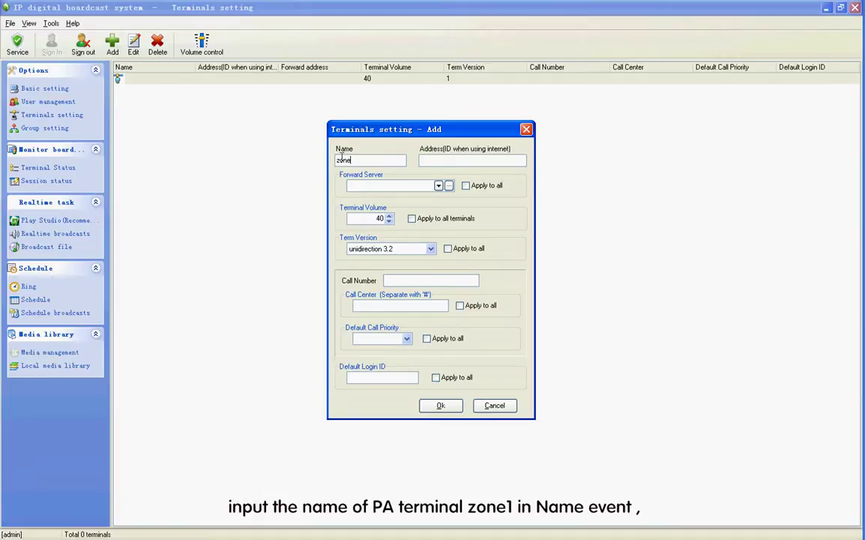
pyautogui.write('1')
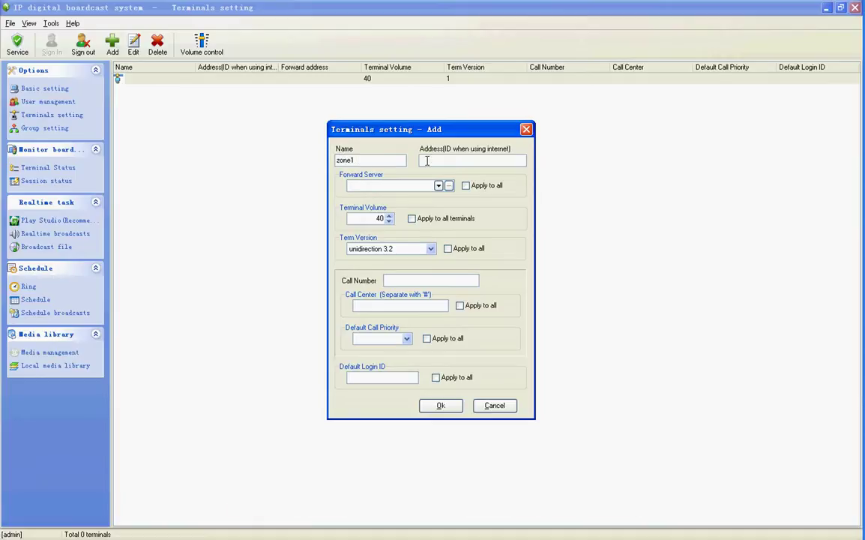
pyautogui.click(427, 161)
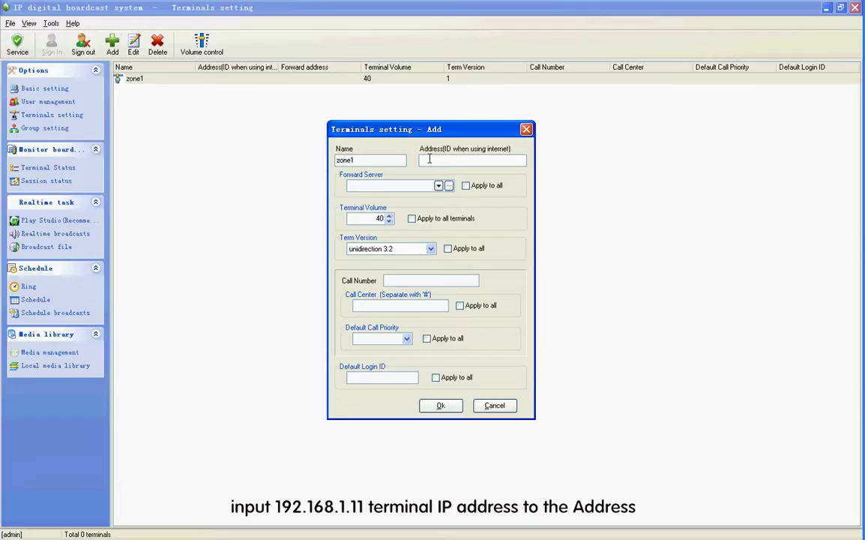
pyautogui.write('192.168.1.1')
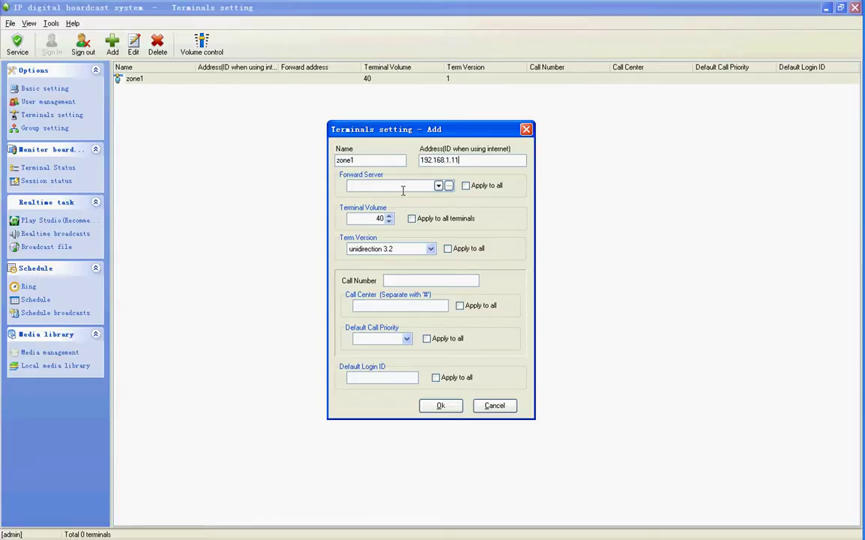
pyautogui.write('1')
pyautogui.click(449, 186)
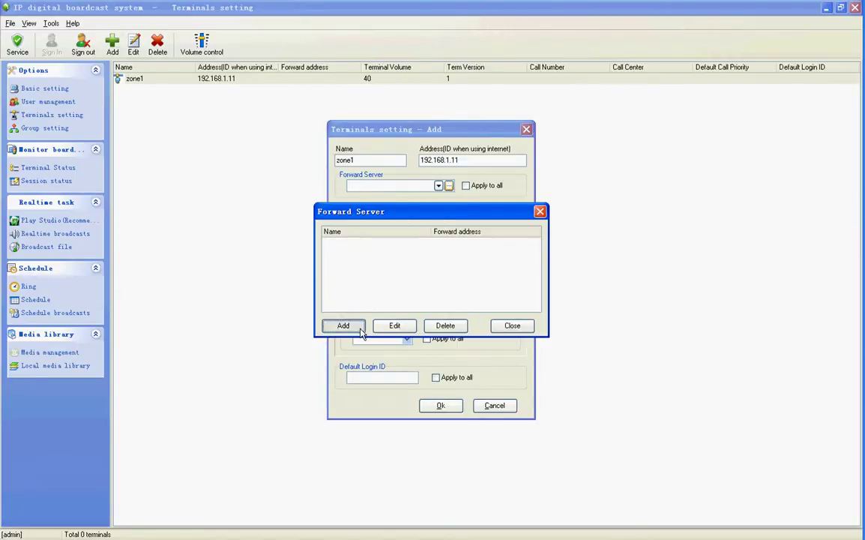
# - Create a forward server named stsyem with address 192.168.1.10
pyautogui.click(339, 324)
pyautogui.click(369, 258)
pyautogui.write('s')
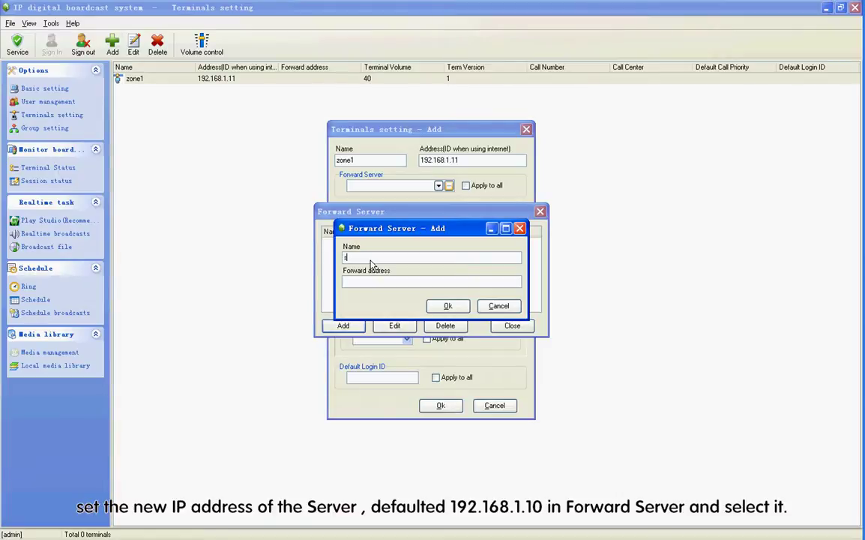
pyautogui.write('tsyem')
pyautogui.click(370, 280)
pyautogui.write('192.168')
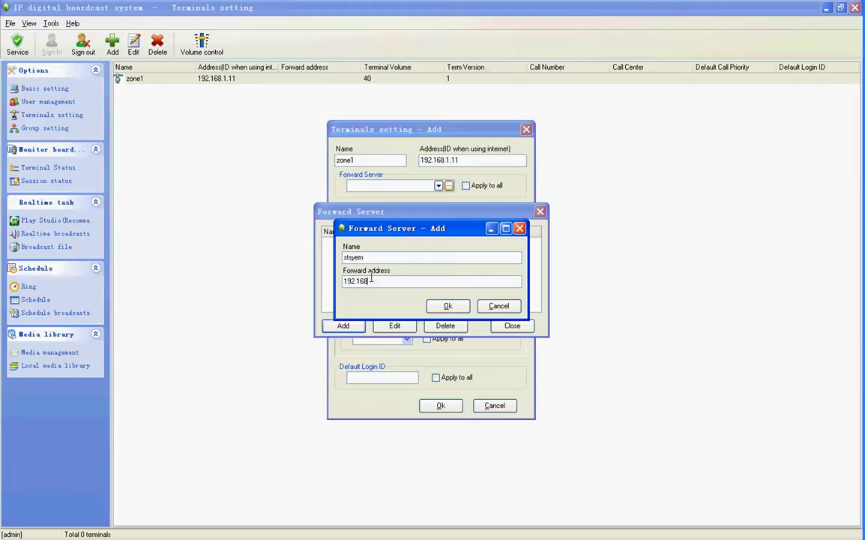
pyautogui.write('.1.10')
pyautogui.click(442, 305)
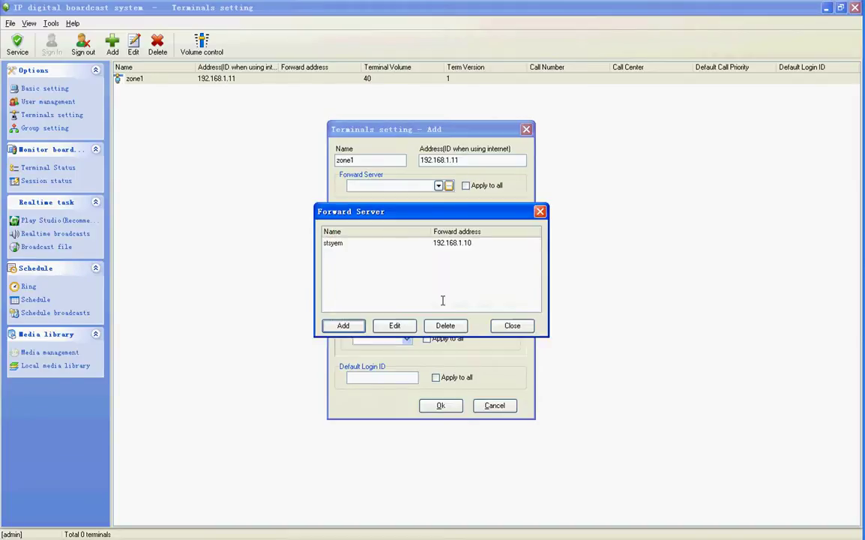
# - Close the forward server list and select stsyem (192.168.1.10) as zone1's forward server
pyautogui.click(511, 326)
pyautogui.click(448, 185)
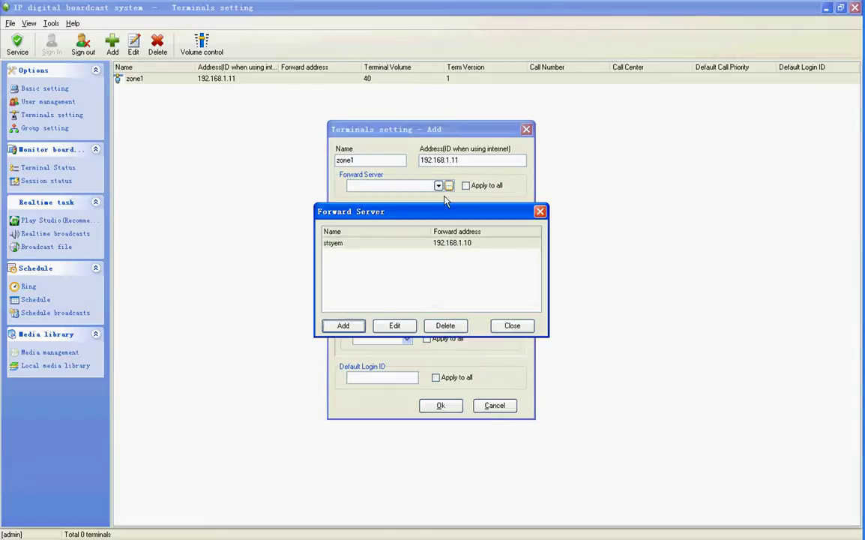
pyautogui.click(511, 325)
pyautogui.click(439, 185)
pyautogui.click(432, 197)
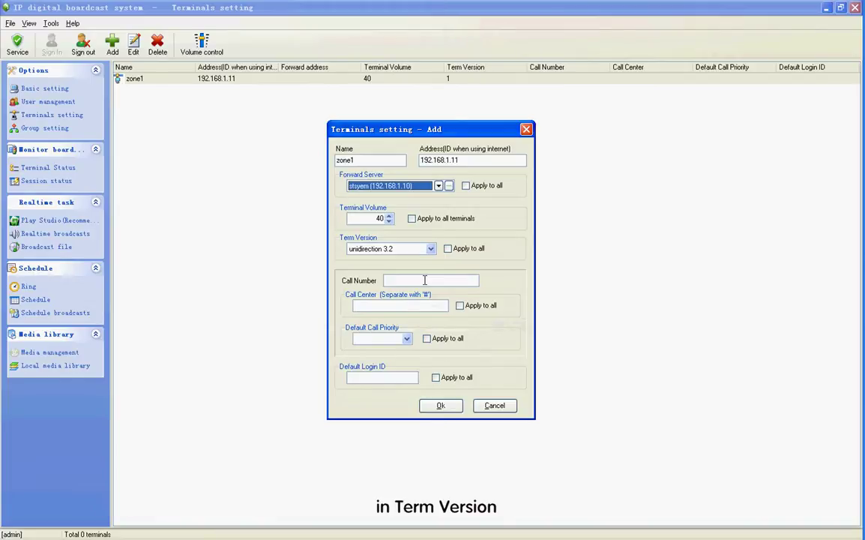
# - Give zone1 call number 1 and default login ID 001, then save the terminal
pyautogui.click(425, 279)
pyautogui.write('1')
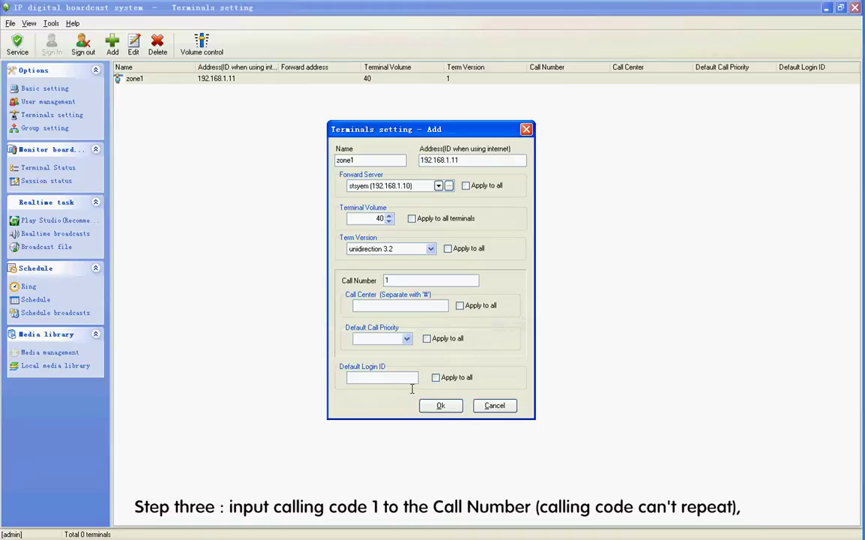
pyautogui.click(409, 379)
pyautogui.write('001')
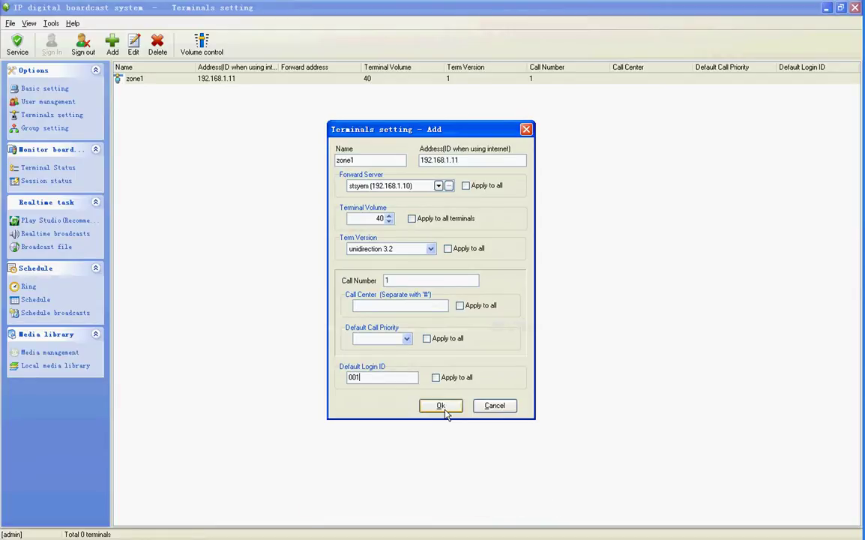
pyautogui.click(442, 407)
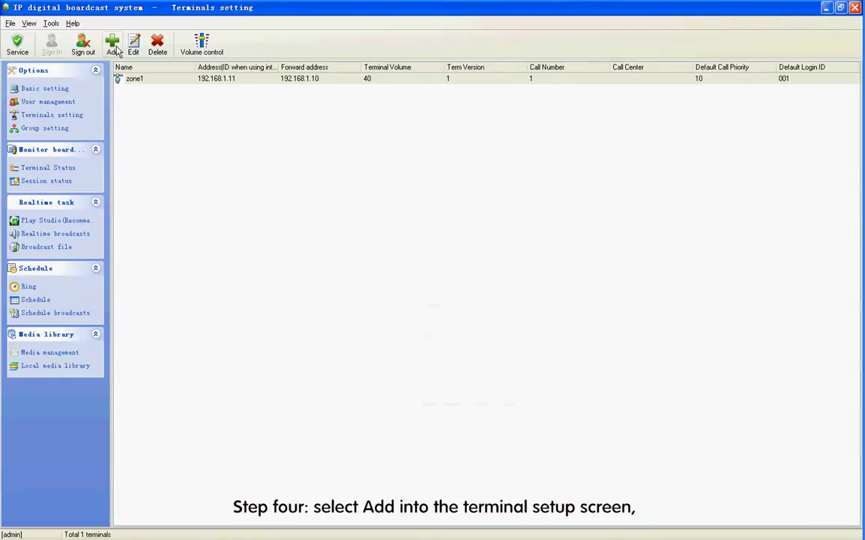
# - Add terminal zone2 with address 192.168.1.12, call number 2 and default login ID 001
pyautogui.click(113, 46)
pyautogui.write('zone2')
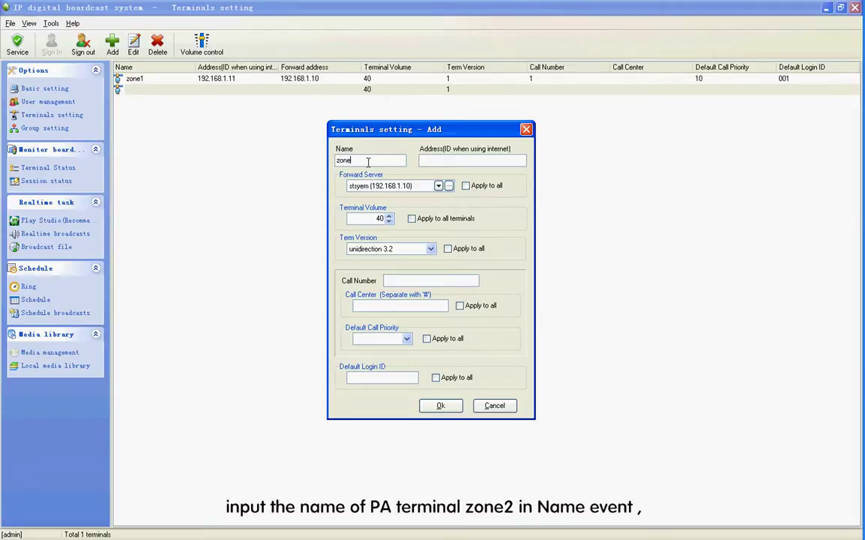
pyautogui.click(423, 161)
pyautogui.write('192.168')
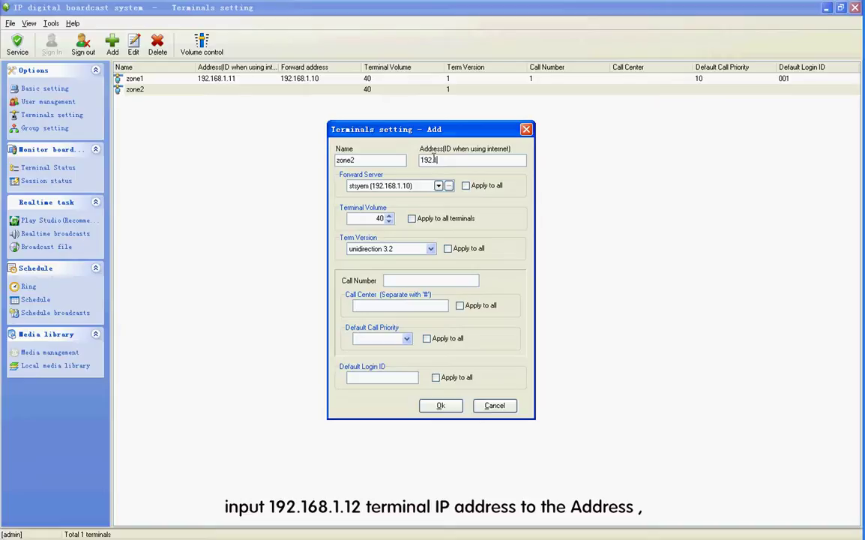
pyautogui.write('.1.1')
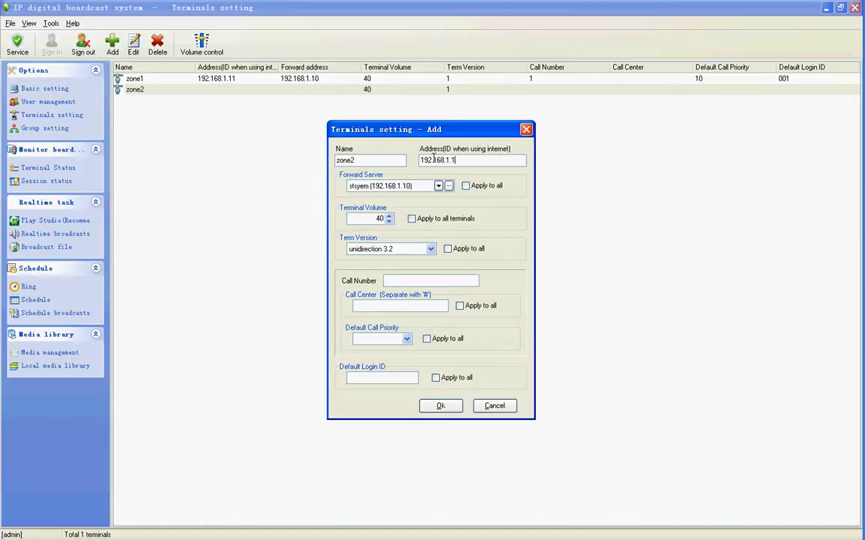
pyautogui.write('2')
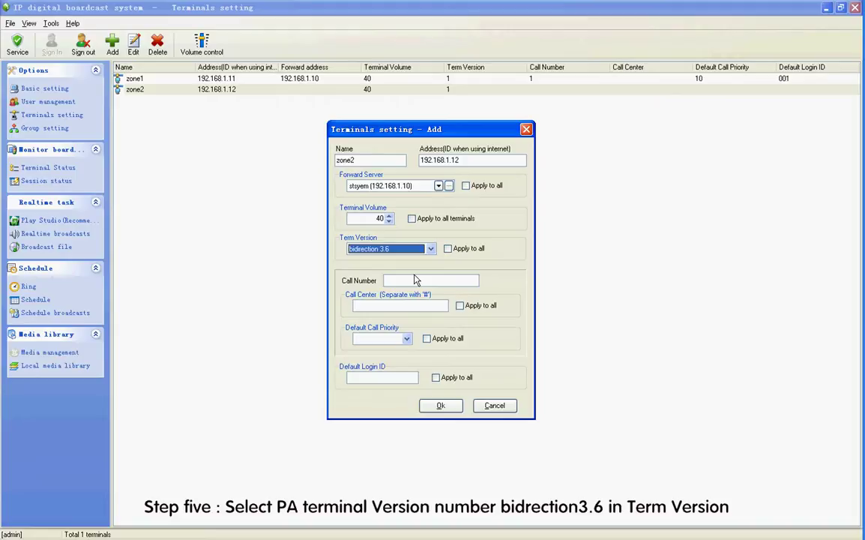
pyautogui.click(416, 279)
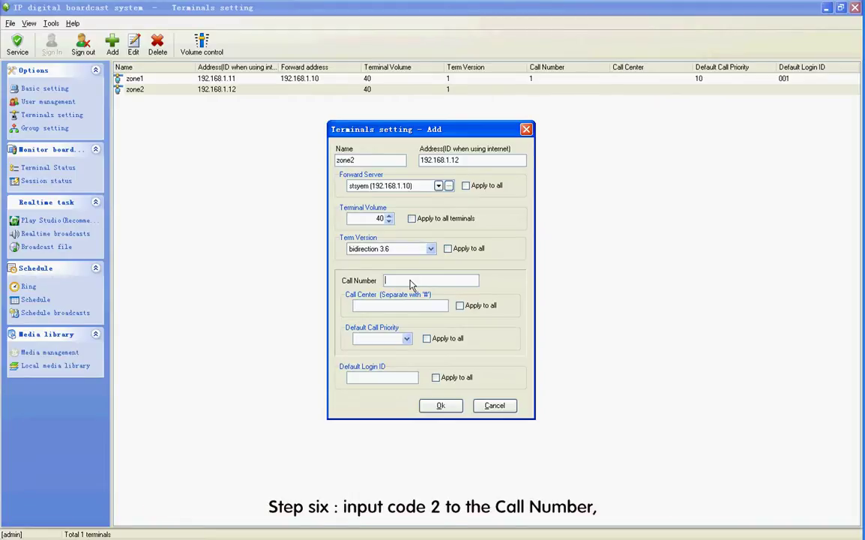
pyautogui.write('2')
pyautogui.click(373, 377)
pyautogui.write('00')
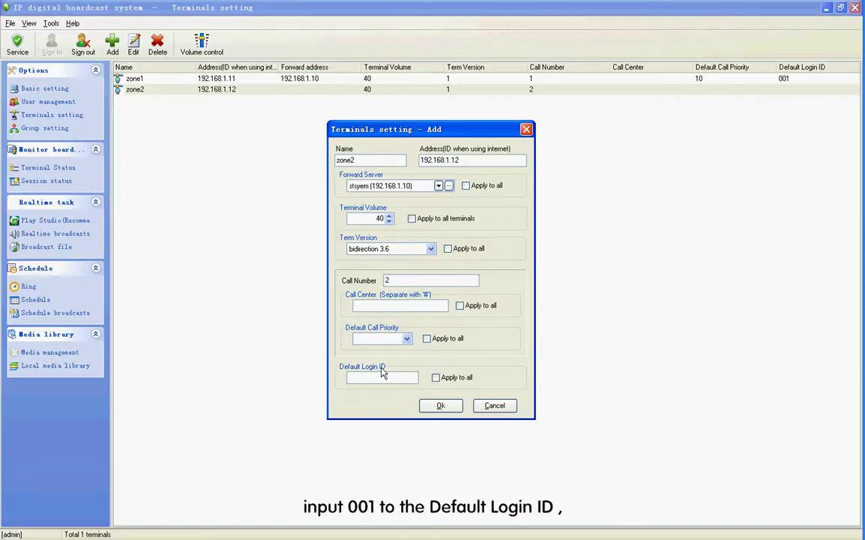
pyautogui.write('1')
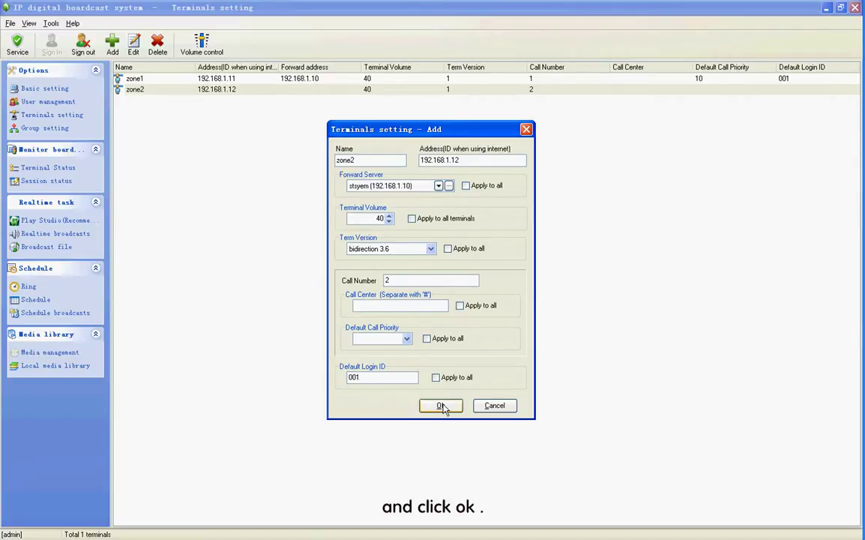
pyautogui.click(441, 405)
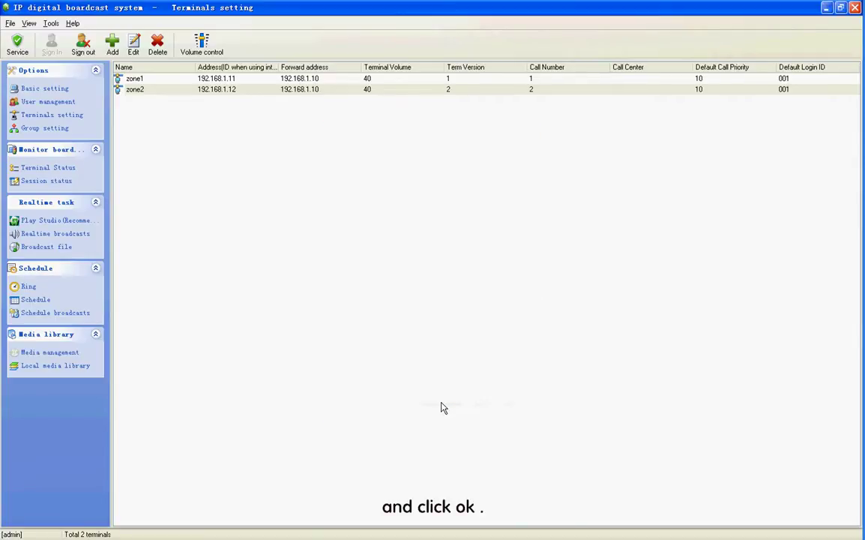
# - Add terminal zone3 with address 192.168.1.13, call number 3 and default login ID 001
pyautogui.click(112, 47)
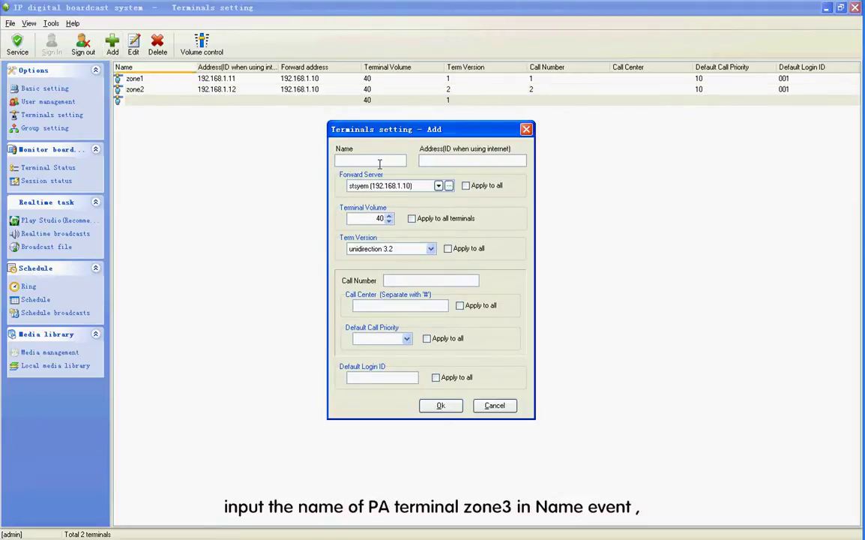
pyautogui.write('zone3')
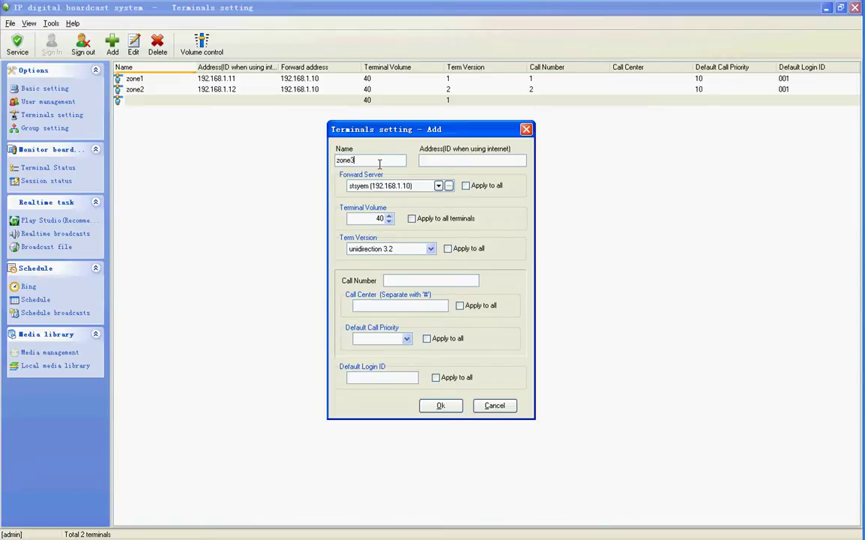
pyautogui.click(429, 160)
pyautogui.write('192.168.1.13')
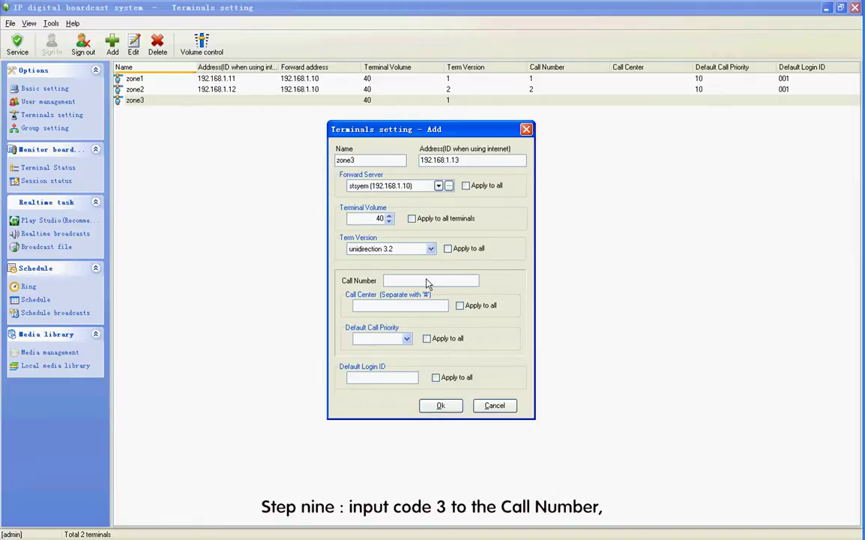
pyautogui.click(424, 281)
pyautogui.write('3')
pyautogui.click(393, 380)
pyautogui.write('001')
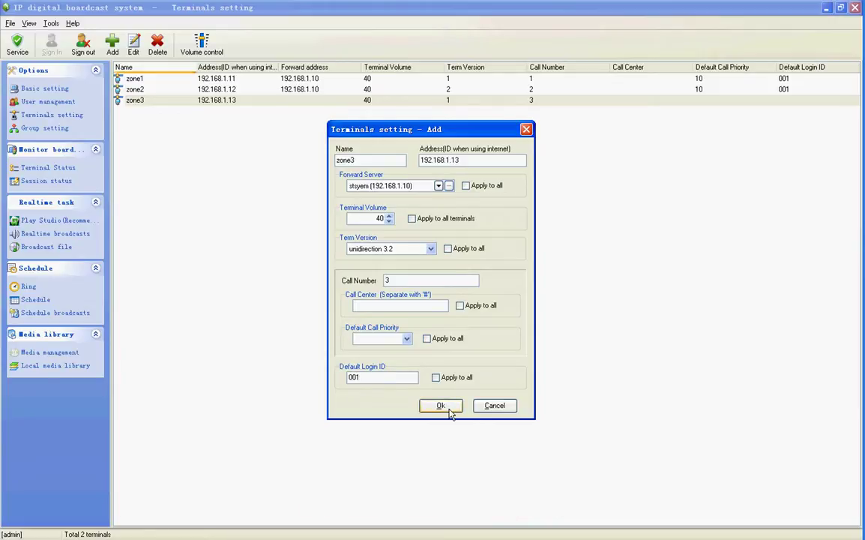
pyautogui.click(450, 412)
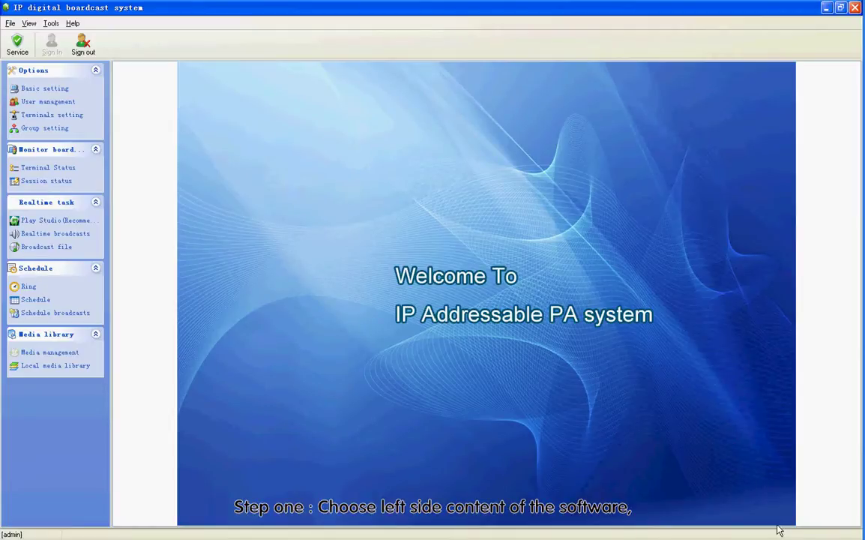
# - In Group setting, start a new group named marshaling with call number 10
pyautogui.click(59, 129)
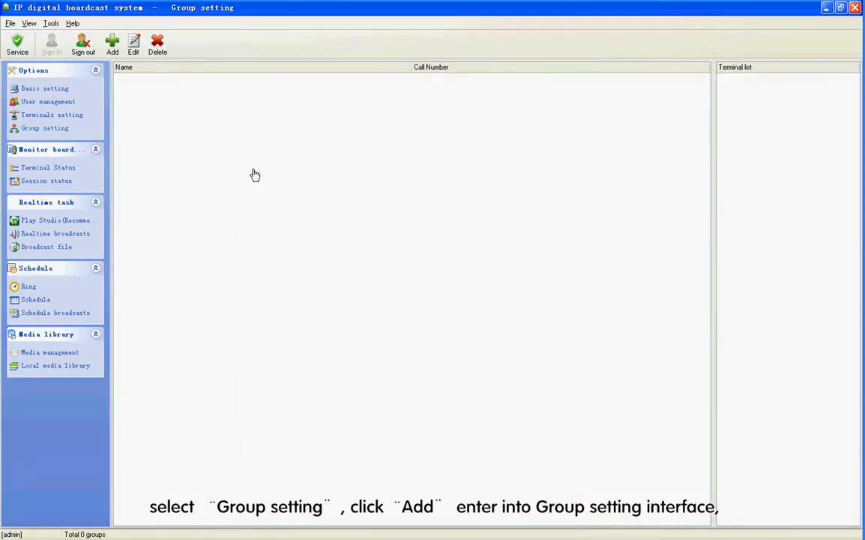
pyautogui.click(112, 46)
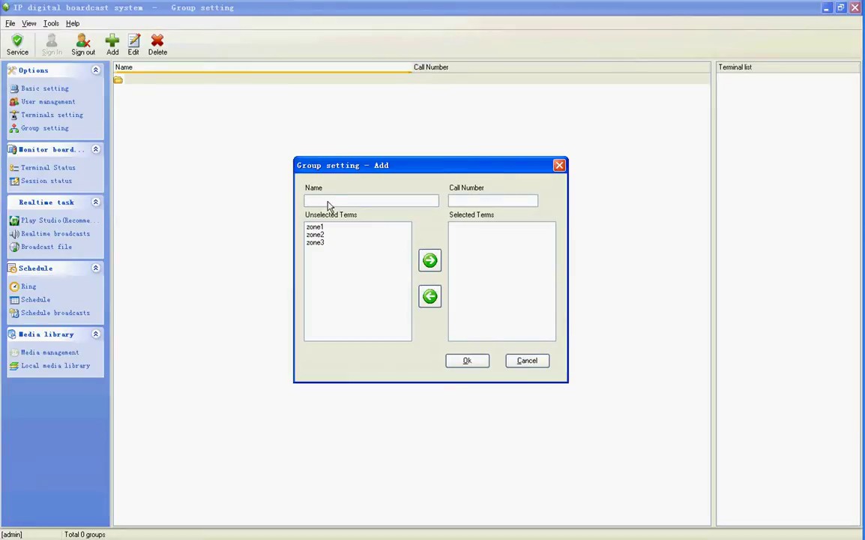
pyautogui.write('ma')
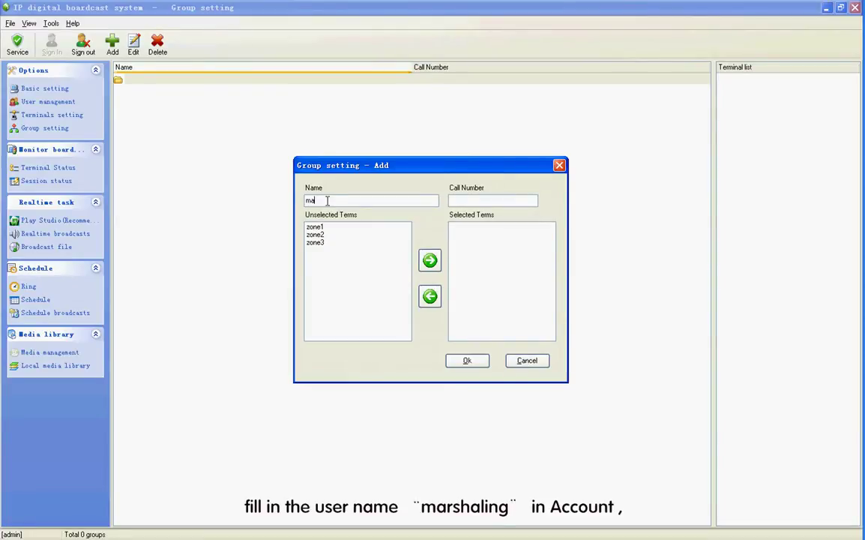
pyautogui.write('s')
pyautogui.press('BackSpace')
pyautogui.write('rsh')
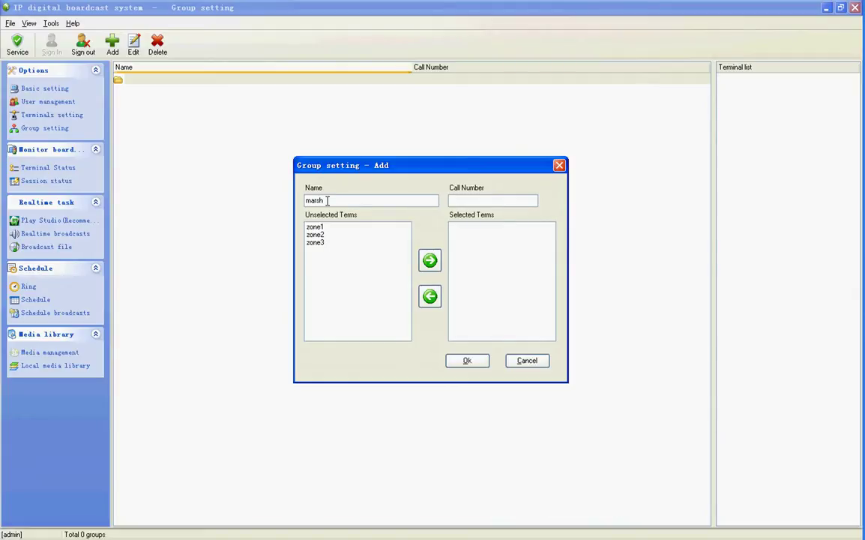
pyautogui.write('aling')
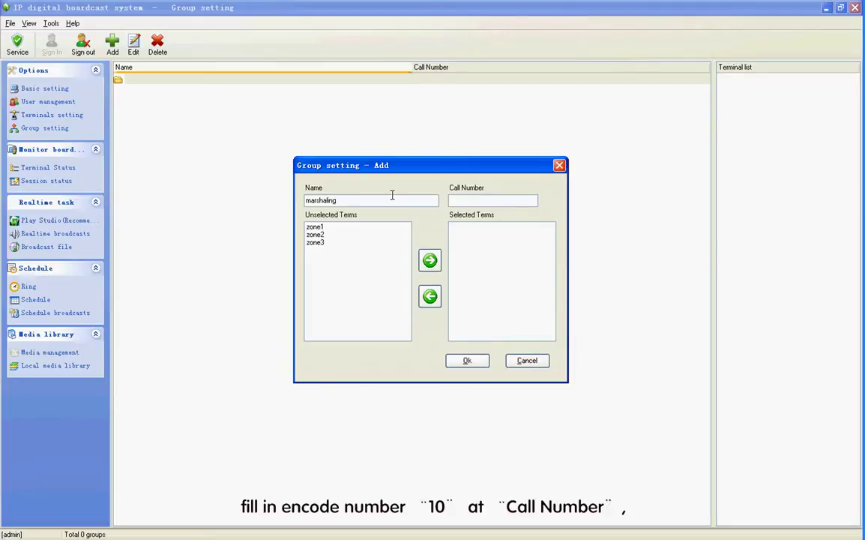
pyautogui.click(493, 200)
pyautogui.write('10')
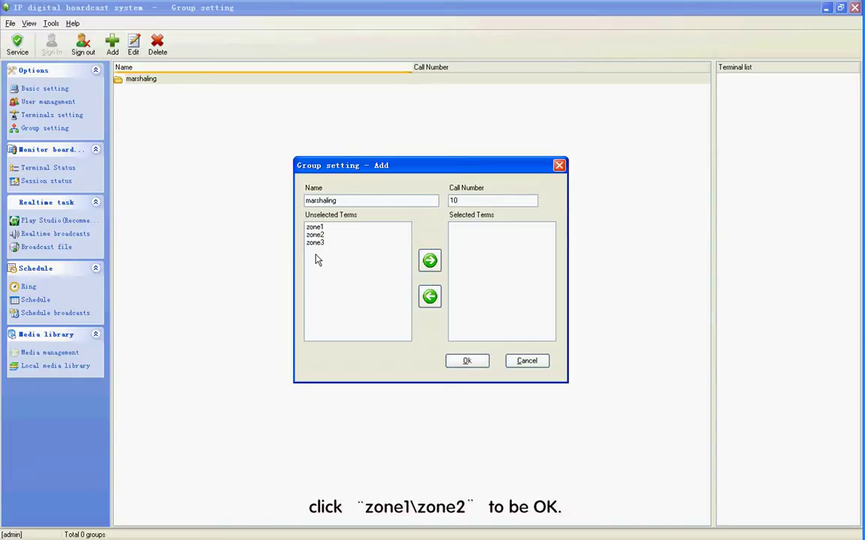
# - Put zone1 and zone2 in the marshaling group, save it, and go to User management
pyautogui.click(319, 227)
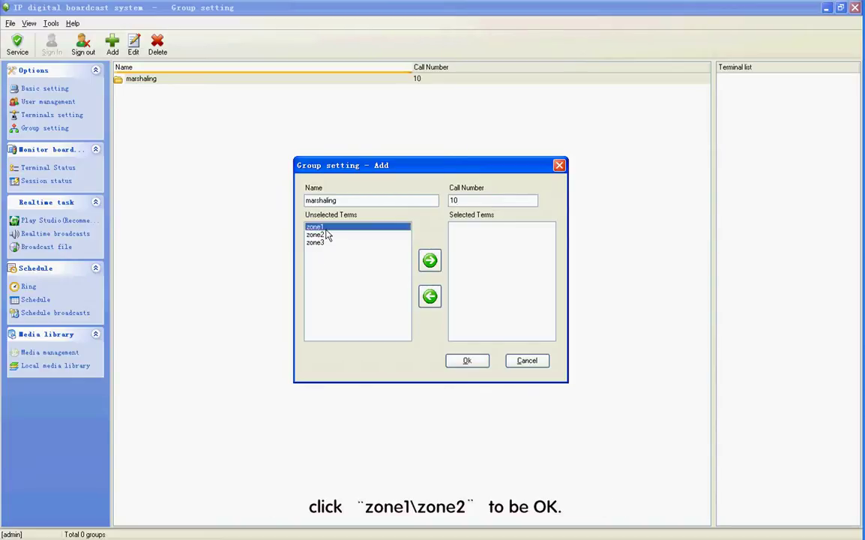
pyautogui.click(430, 260)
pyautogui.click(359, 227)
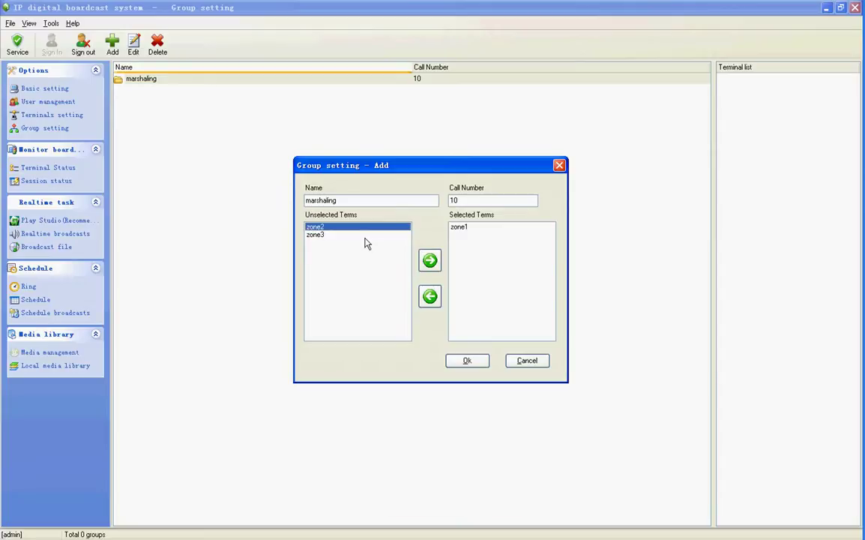
pyautogui.click(430, 260)
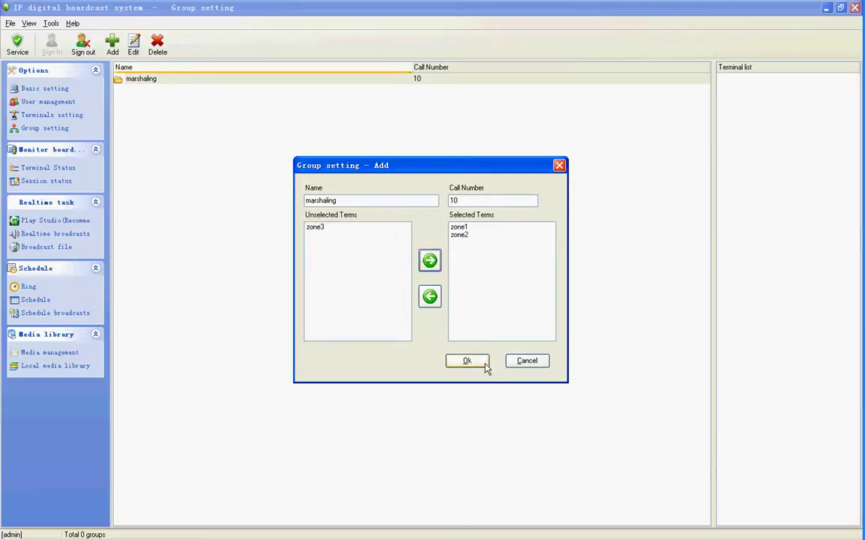
pyautogui.click(467, 360)
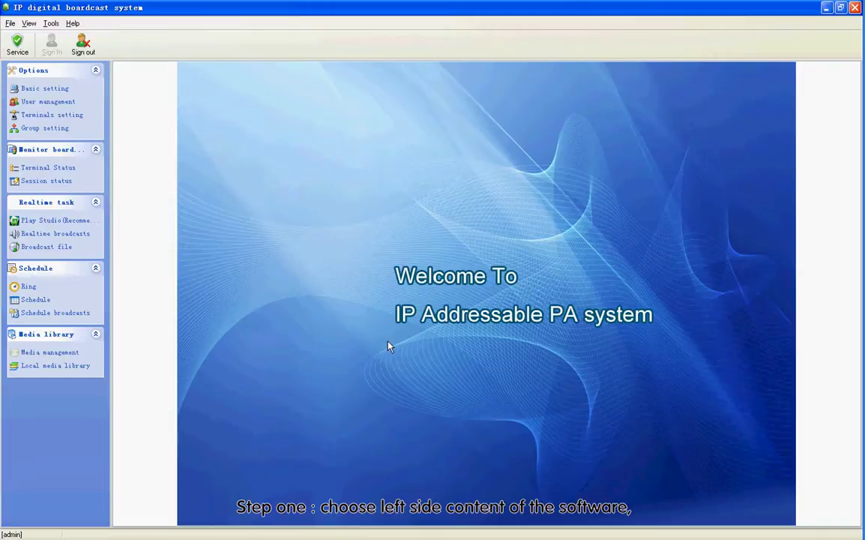
pyautogui.click(52, 102)
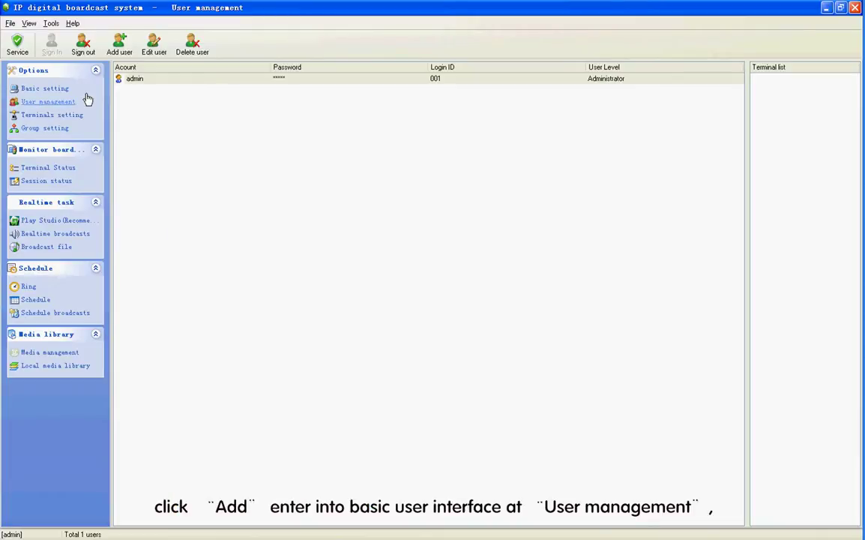
# - Start a new user account named user with a password, login ID and user level 9
pyautogui.click(120, 46)
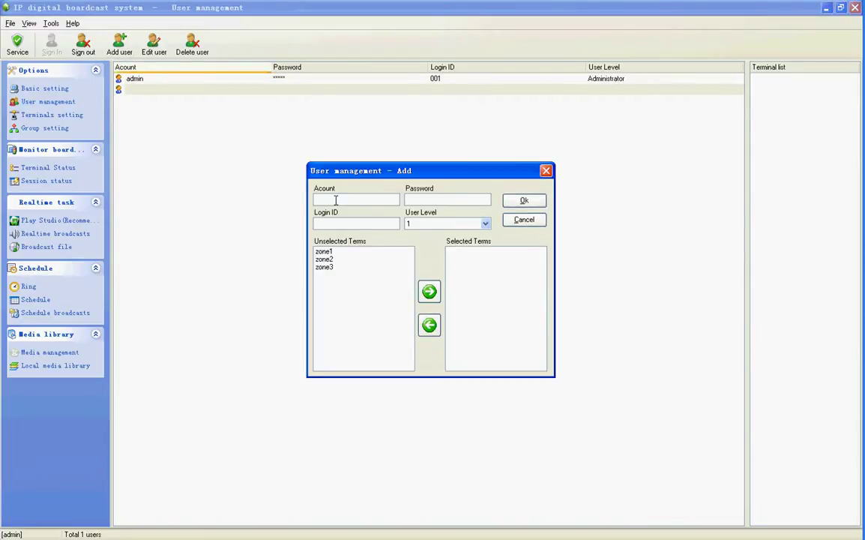
pyautogui.click(335, 200)
pyautogui.write('user')
pyautogui.click(455, 199)
pyautogui.click(347, 222)
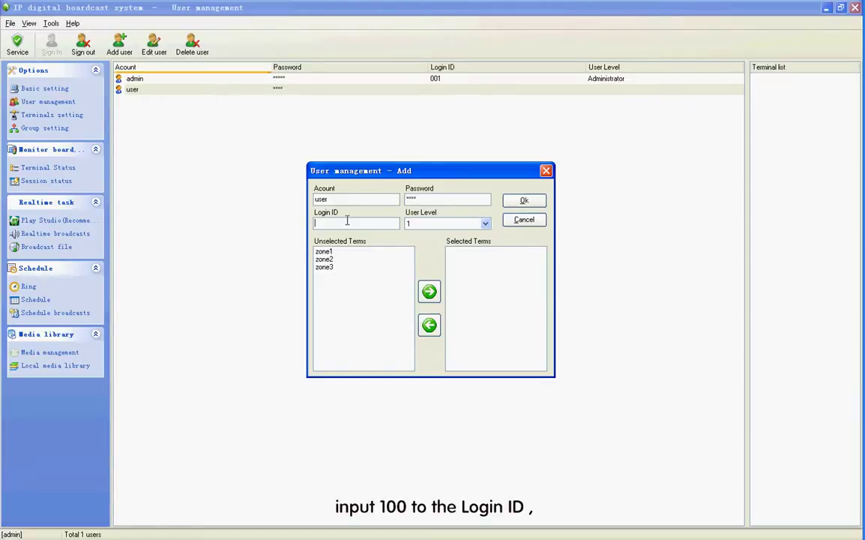
pyautogui.write('100')
pyautogui.click(485, 222)
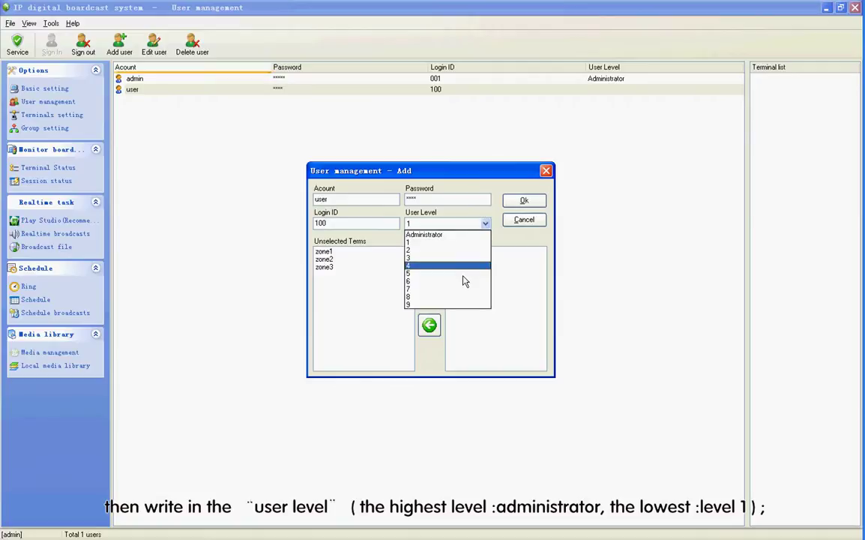
pyautogui.click(442, 304)
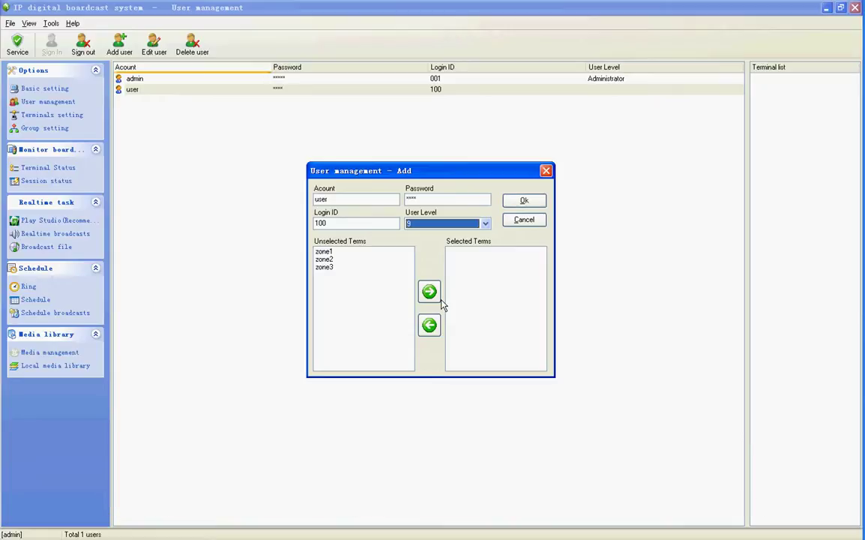
# - Assign zone1, zone2 and zone3 to the user, save it, and go to Media management
pyautogui.click(323, 251)
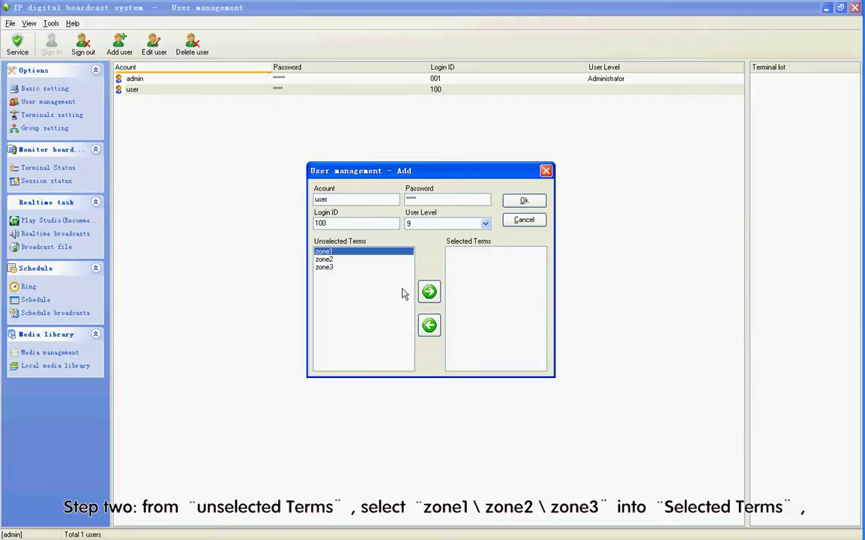
pyautogui.click(430, 292)
pyautogui.click(353, 258)
pyautogui.click(430, 291)
pyautogui.click(352, 252)
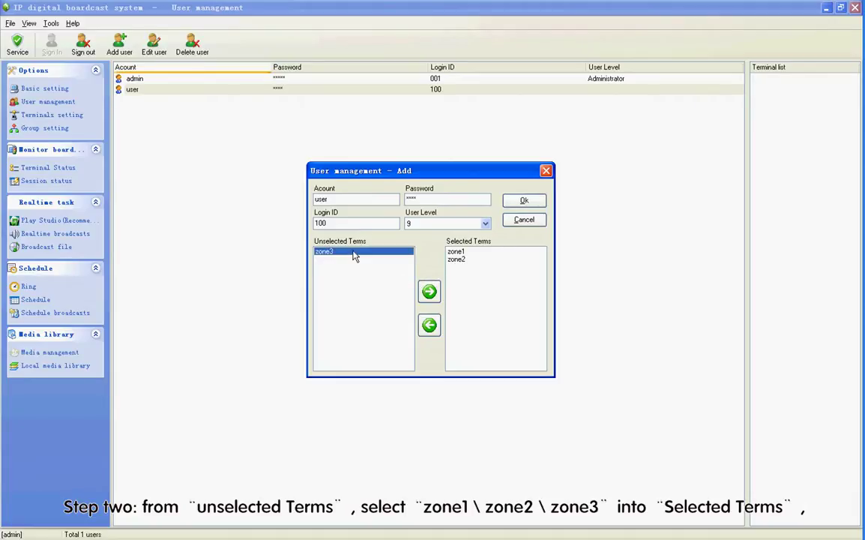
pyautogui.click(429, 291)
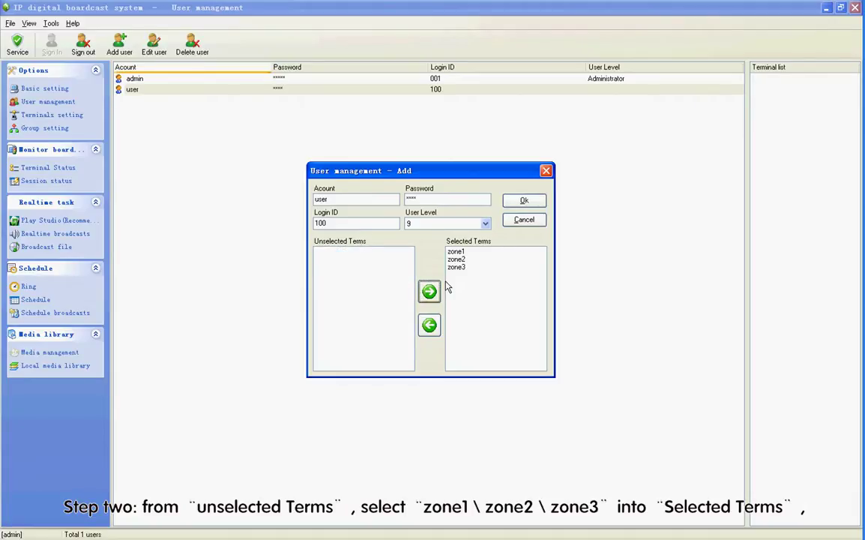
pyautogui.click(523, 202)
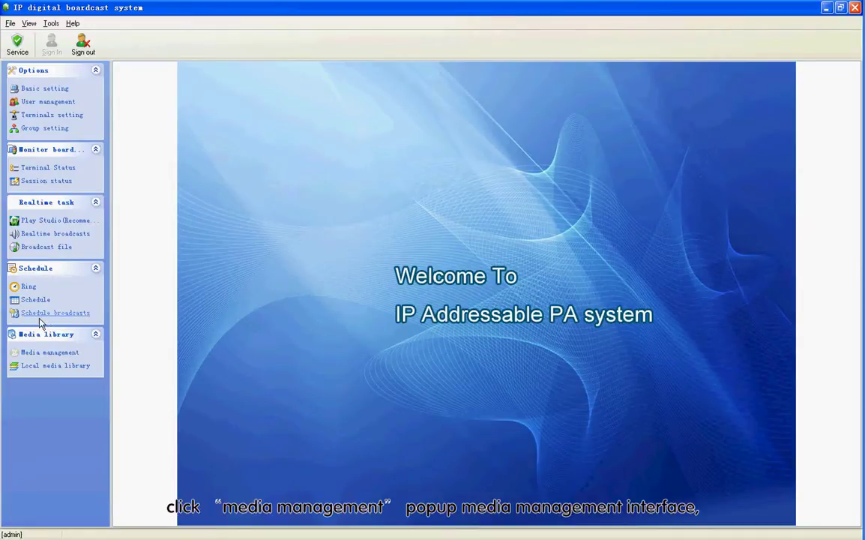
pyautogui.click(43, 353)
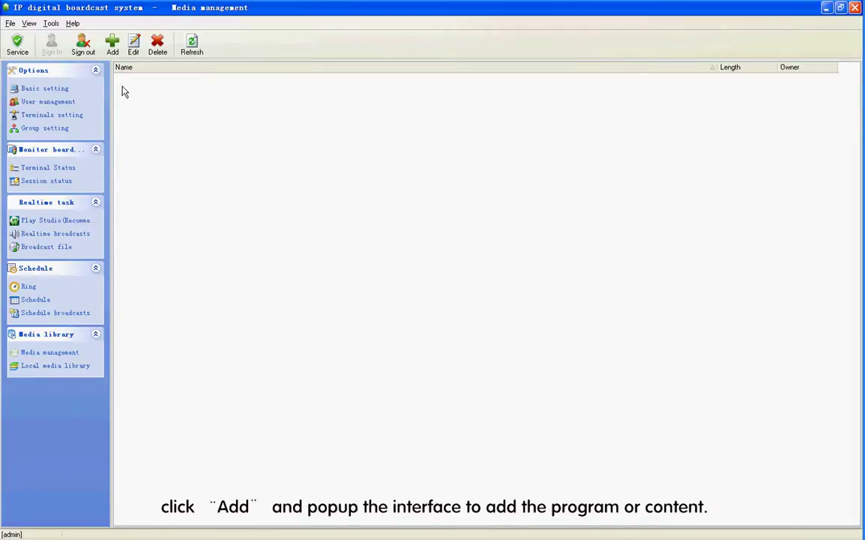
# - Add a media item named MUSIC with Tracks1 as its file path
pyautogui.click(113, 45)
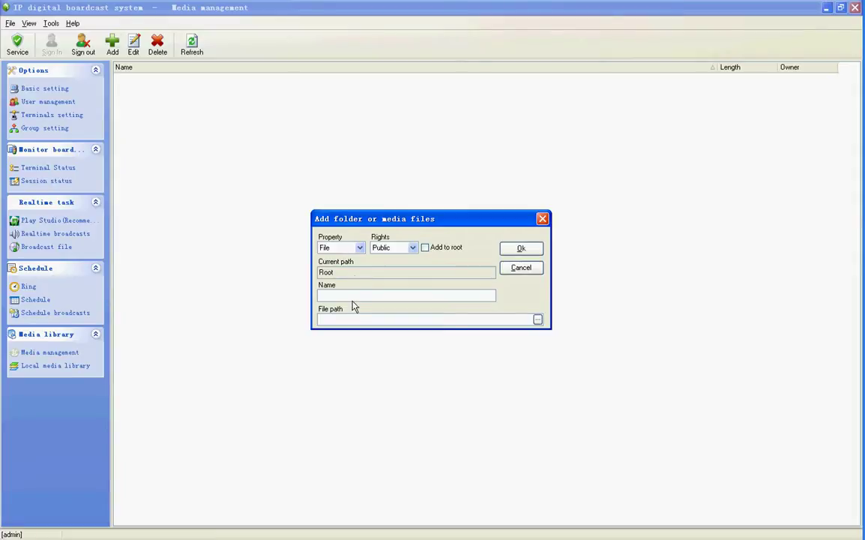
pyautogui.write('M')
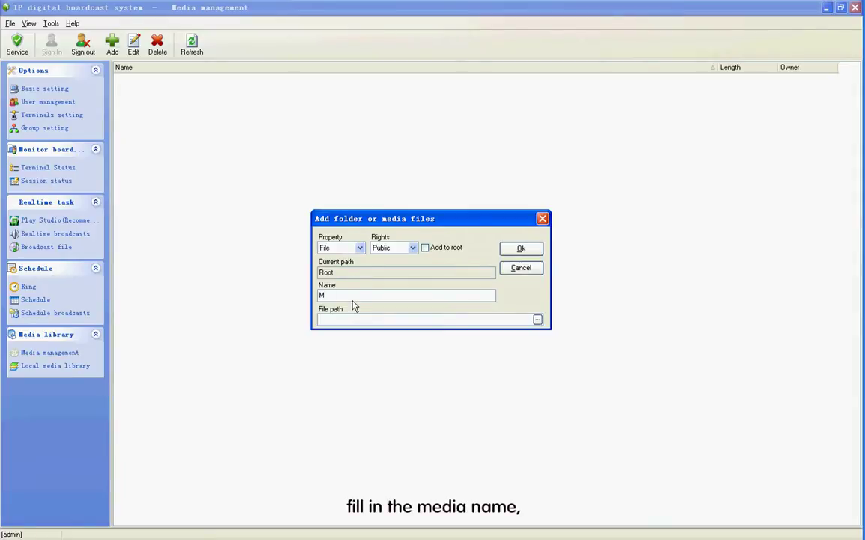
pyautogui.write('USIC')
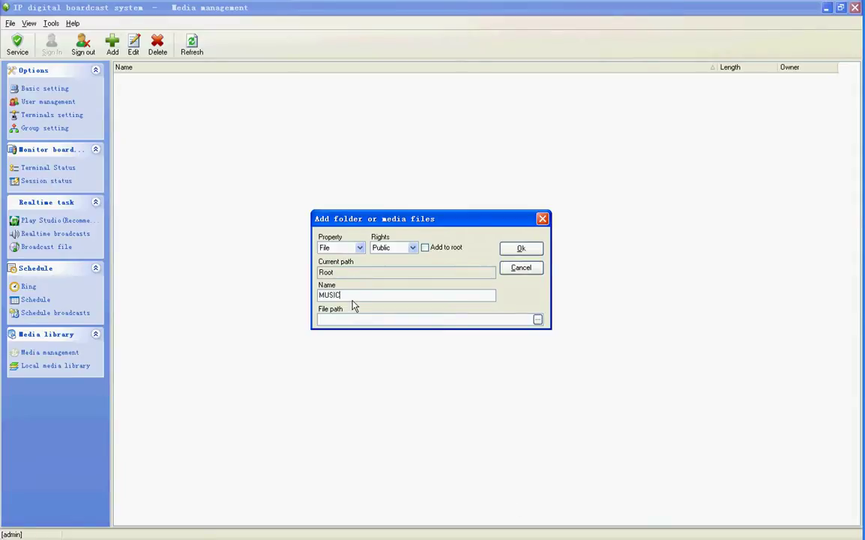
pyautogui.click(537, 320)
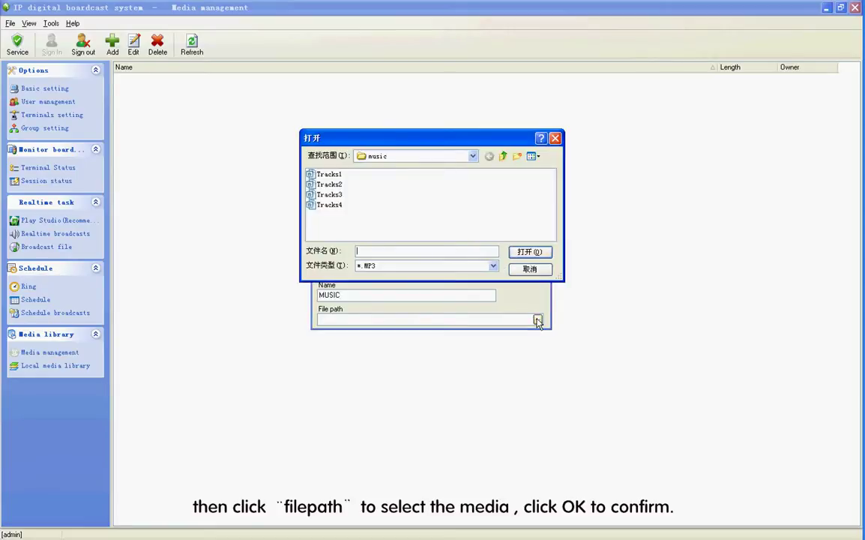
pyautogui.click(339, 175)
pyautogui.click(528, 251)
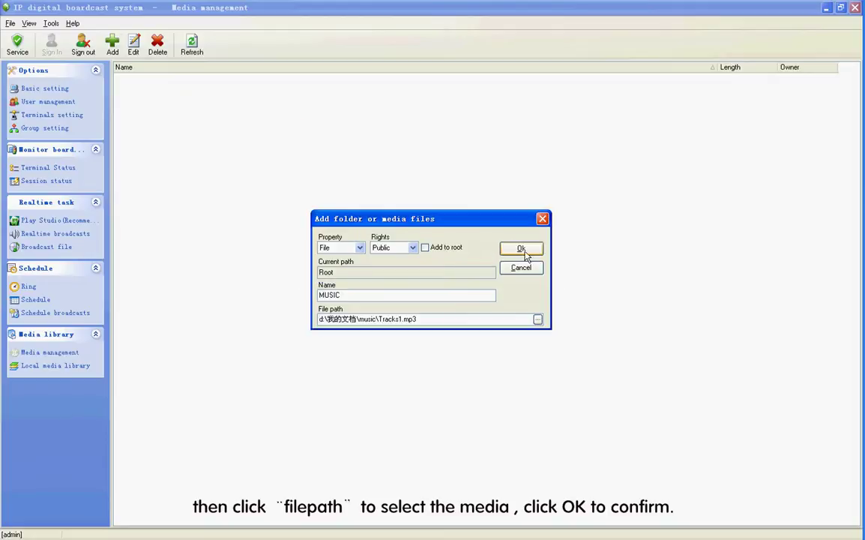
pyautogui.click(522, 250)
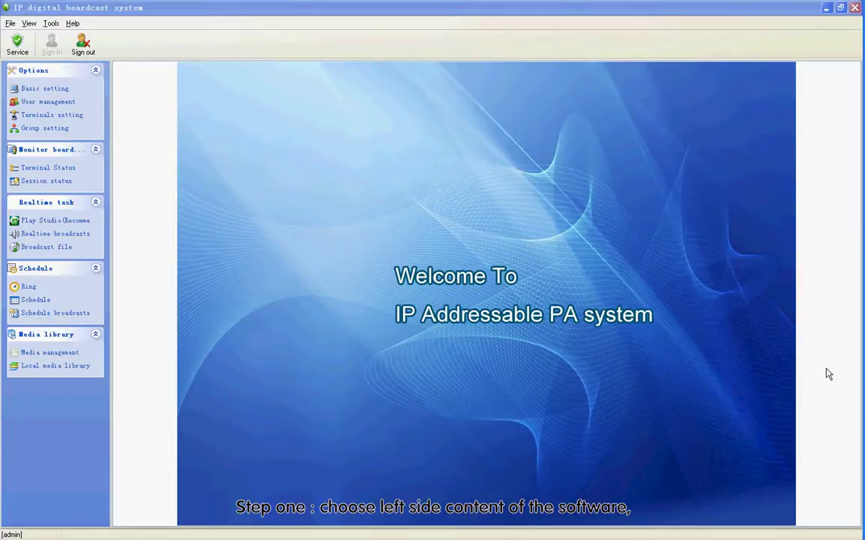
# - Add a root-level folder named music in Media management, then go to Local media library
pyautogui.click(71, 357)
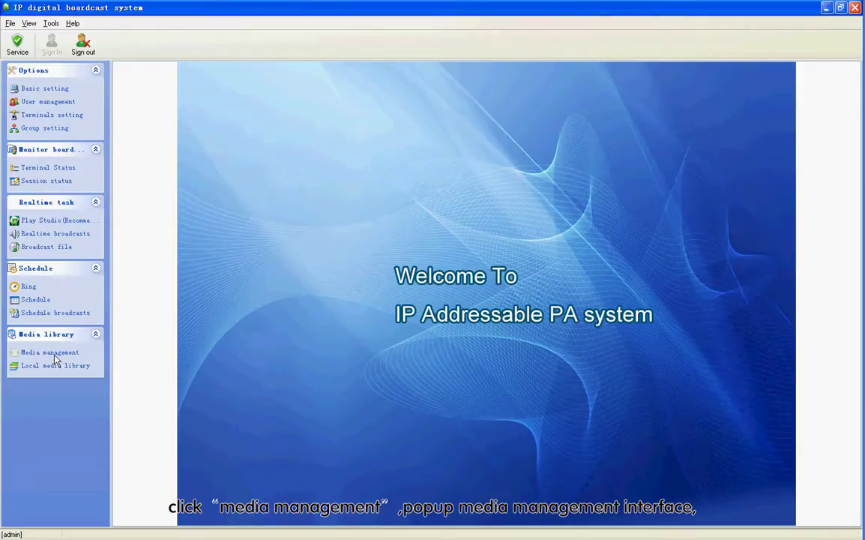
pyautogui.click(54, 354)
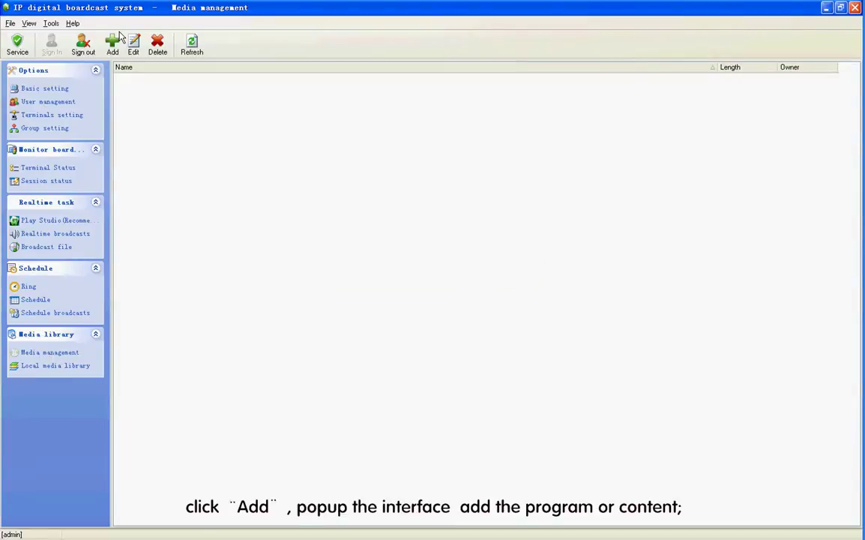
pyautogui.click(112, 46)
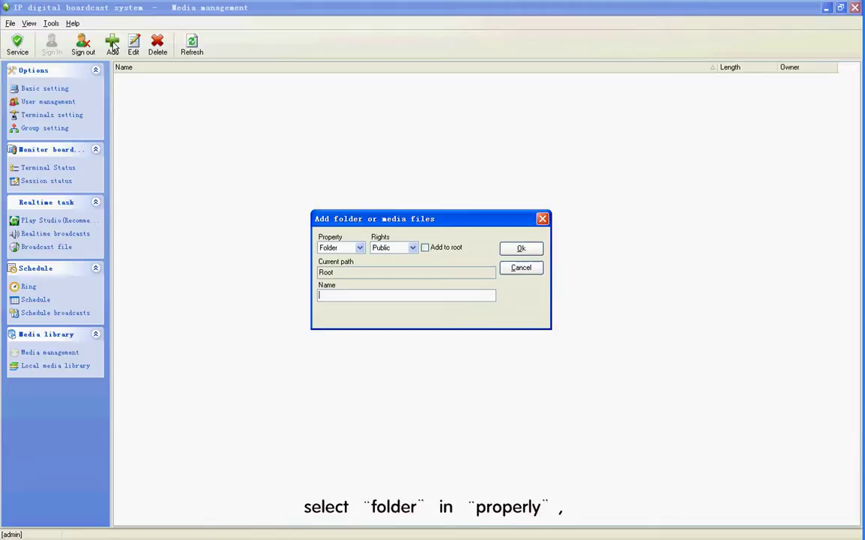
pyautogui.click(359, 247)
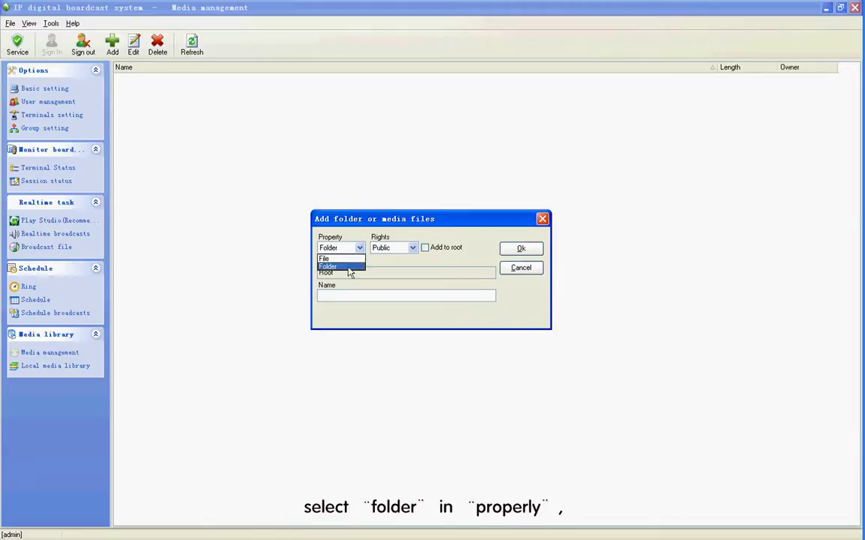
pyautogui.click(341, 268)
pyautogui.click(425, 247)
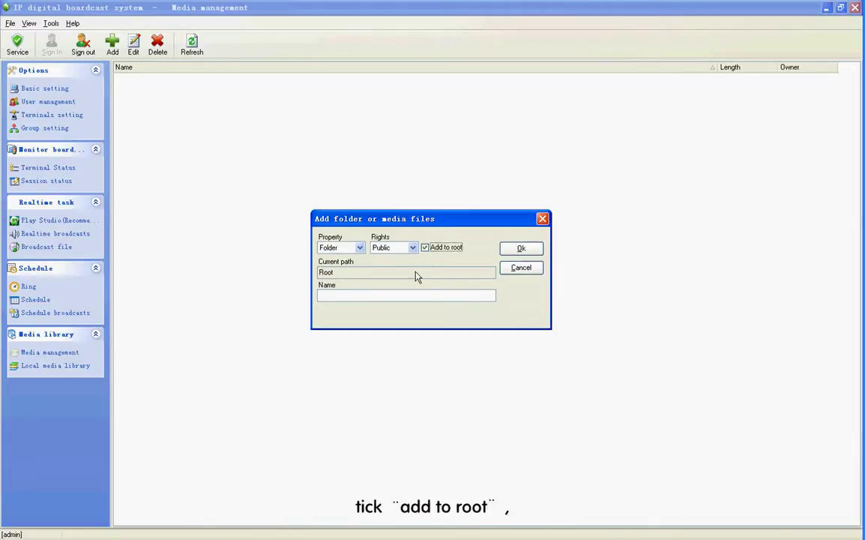
pyautogui.click(393, 295)
pyautogui.write('music')
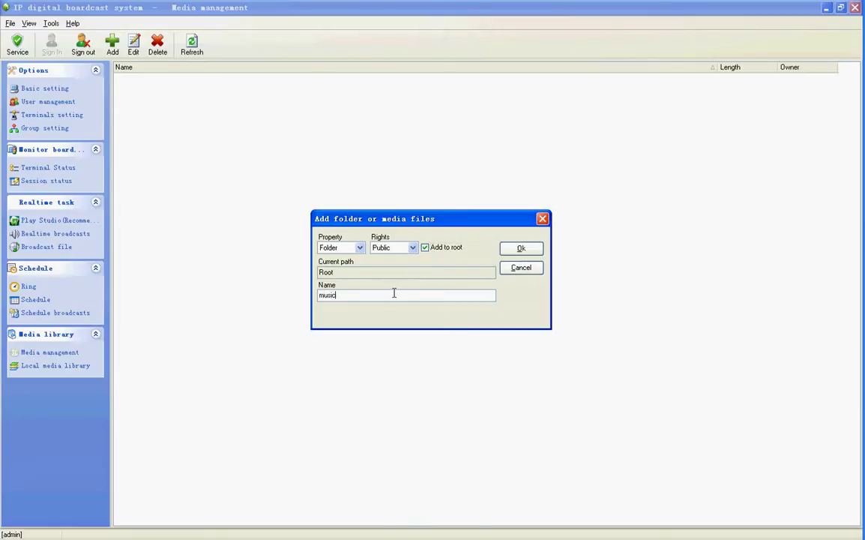
pyautogui.click(530, 248)
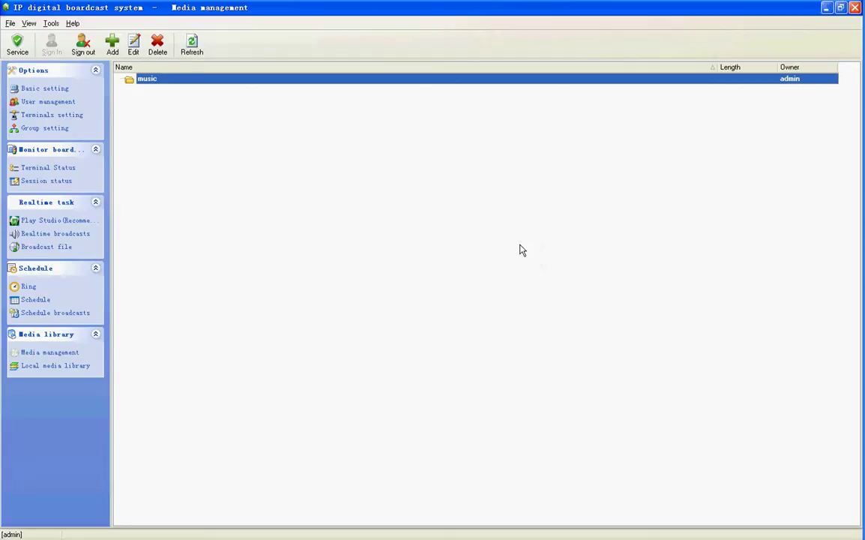
pyautogui.click(71, 366)
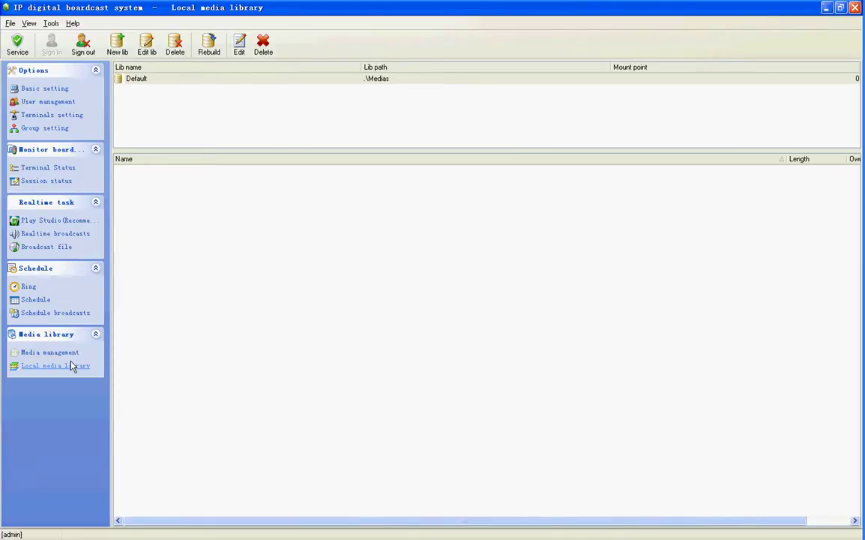
# - Create local library music with path C:\music, mounted on the music folder
pyautogui.click(117, 45)
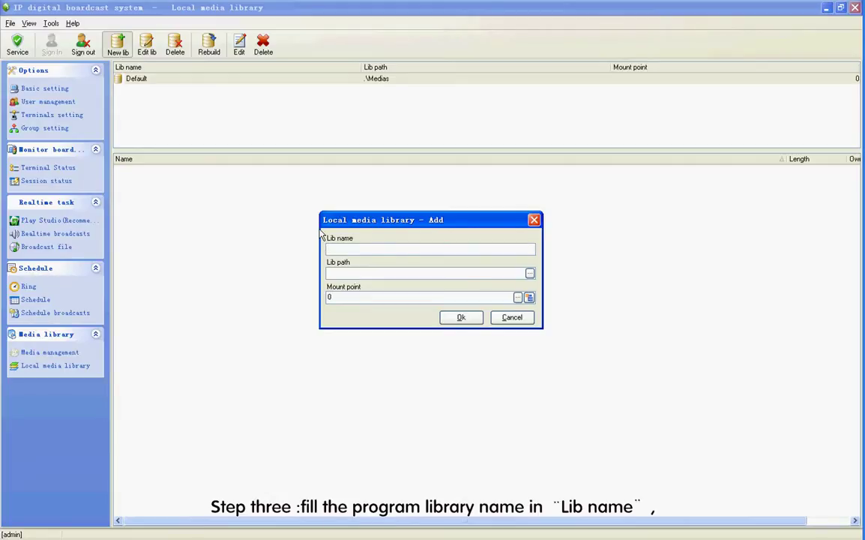
pyautogui.write('music')
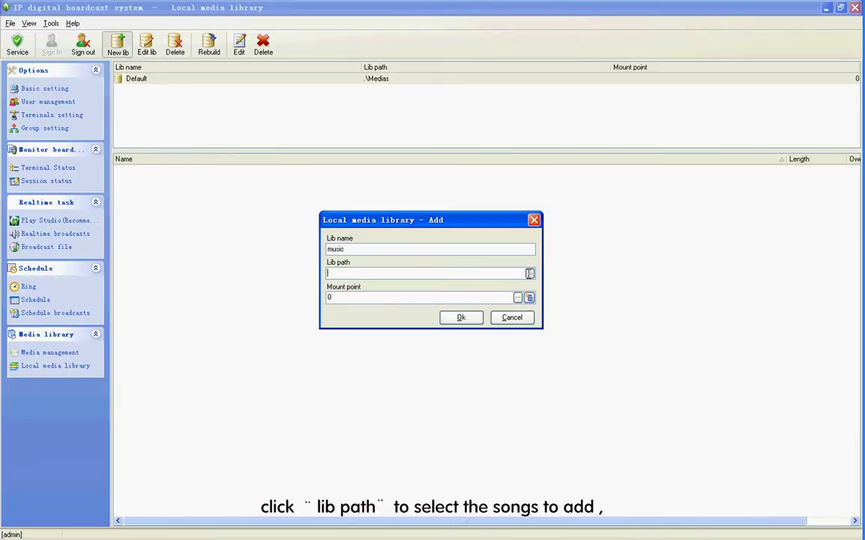
pyautogui.click(529, 273)
pyautogui.doubleClick(427, 319)
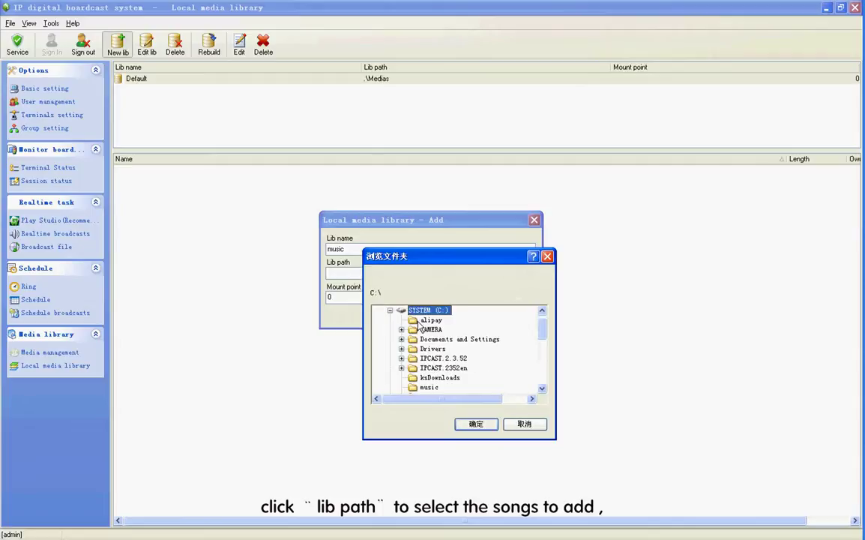
pyautogui.scroll(-2, 435, 386)
pyautogui.click(431, 330)
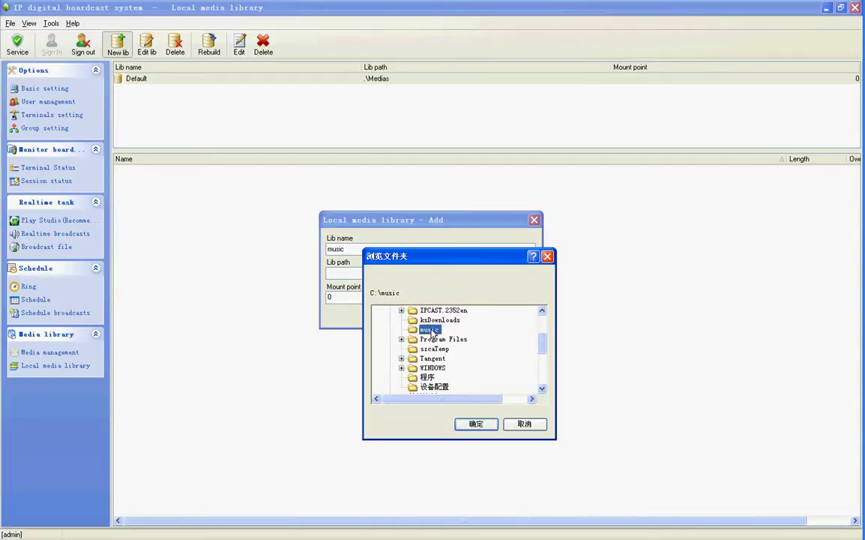
pyautogui.click(475, 423)
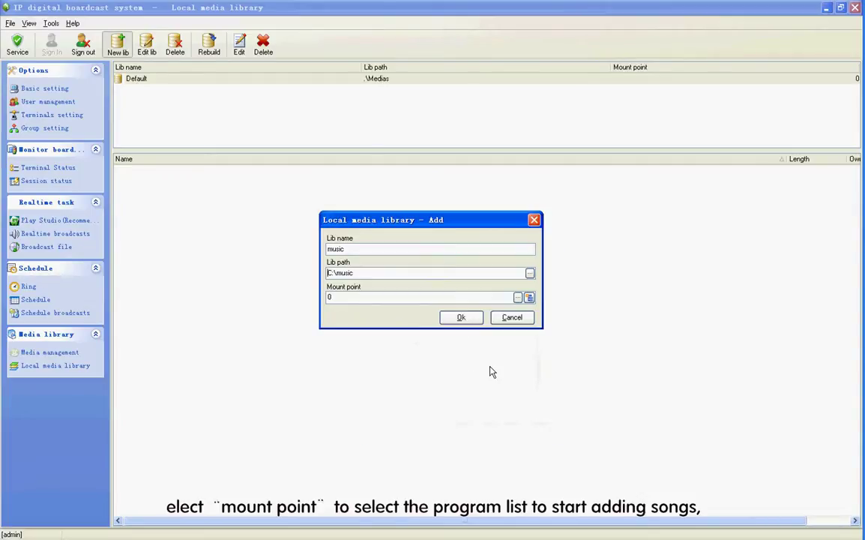
pyautogui.click(517, 298)
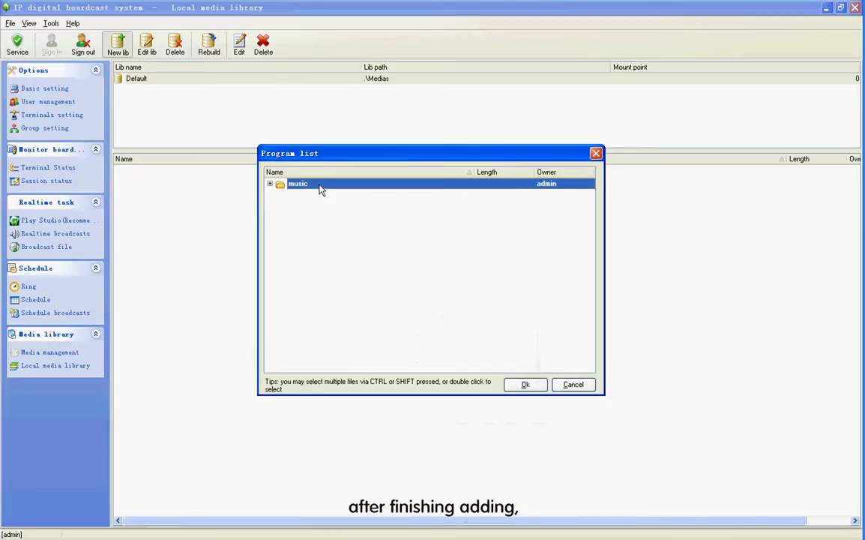
pyautogui.click(525, 385)
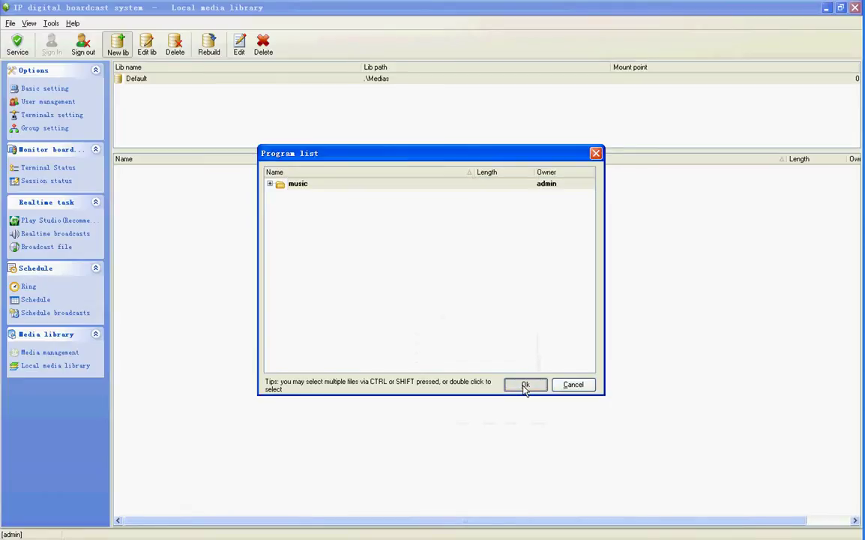
pyautogui.click(461, 321)
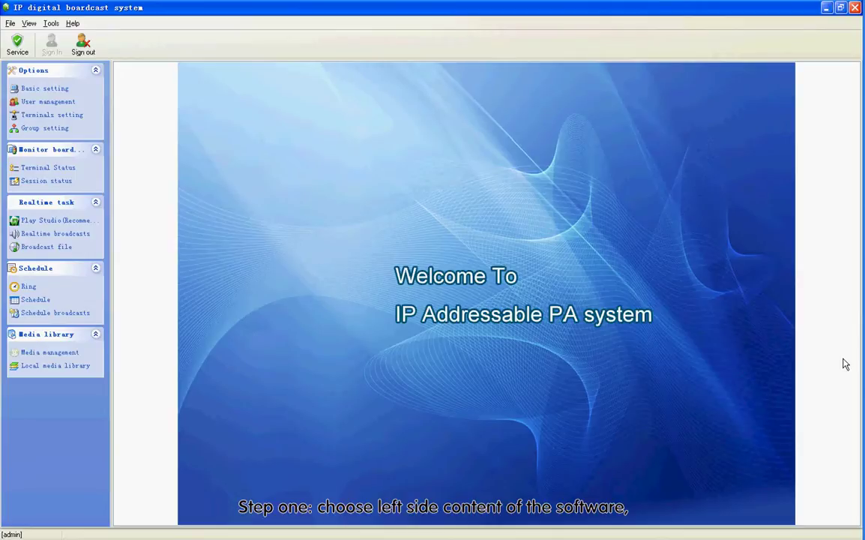
# - In Play Studio, start a new task named music containing Tracks1 through Tracks4
pyautogui.click(71, 224)
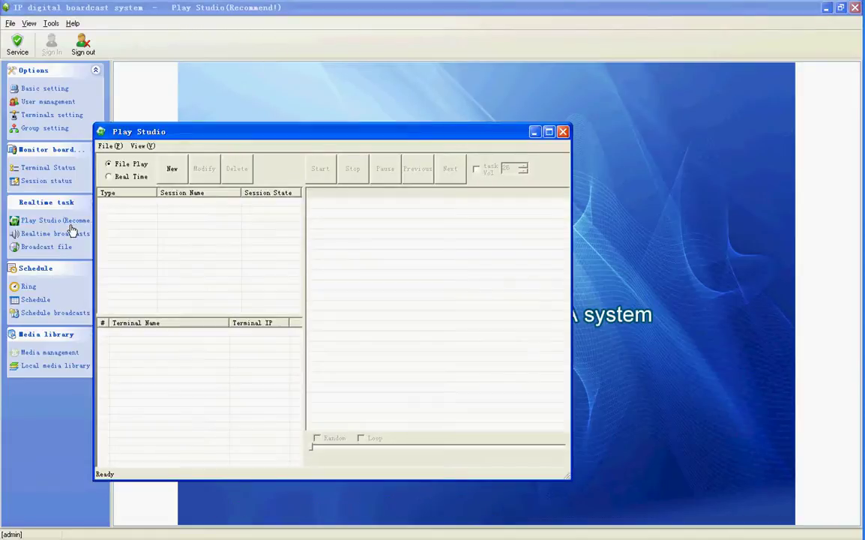
pyautogui.click(173, 170)
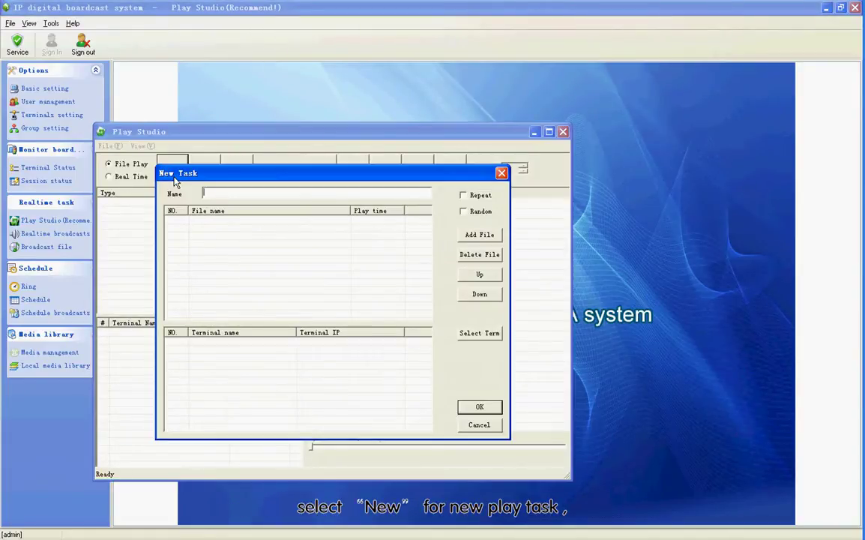
pyautogui.write('mus')
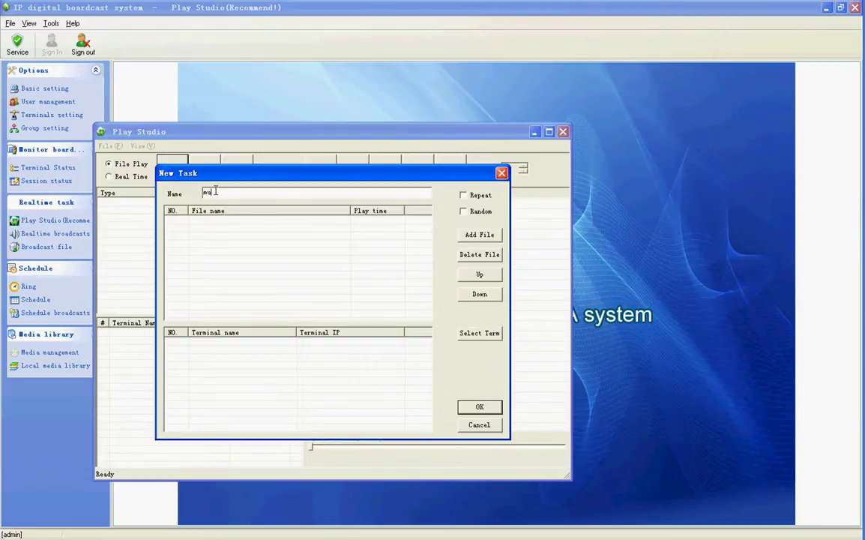
pyautogui.write('ic')
pyautogui.click(480, 234)
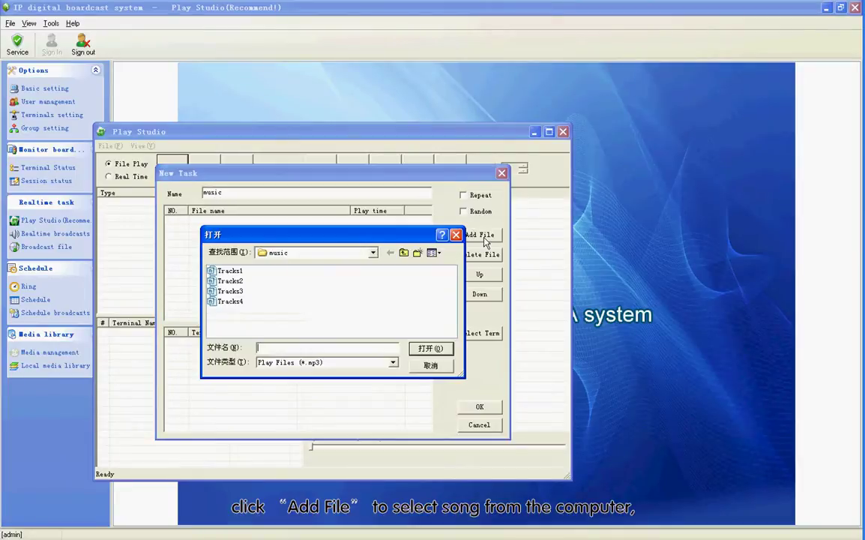
pyautogui.click(229, 270)
pyautogui.keyDown('shift'); pyautogui.click(230, 300); pyautogui.keyUp('shift')
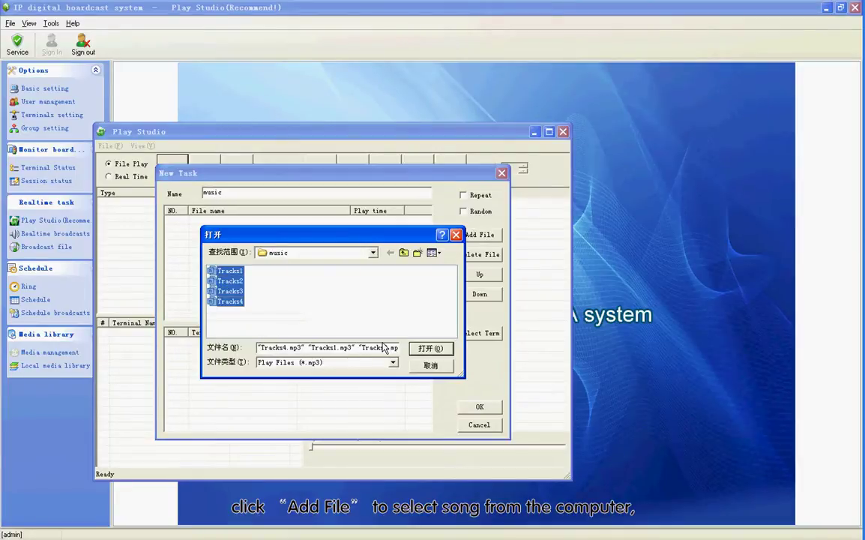
pyautogui.click(432, 349)
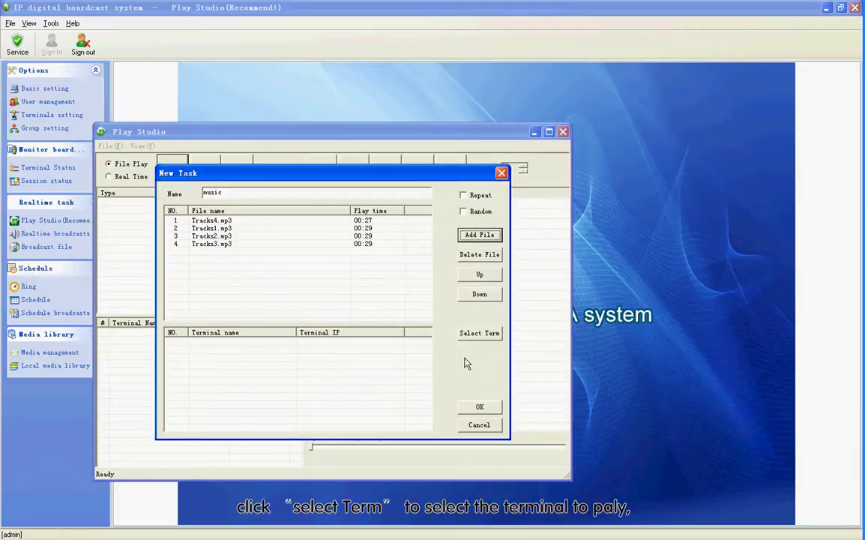
# - Assign terminals zone1–zone3 to the music task, enable Repeat and Random, and save it
pyautogui.click(478, 334)
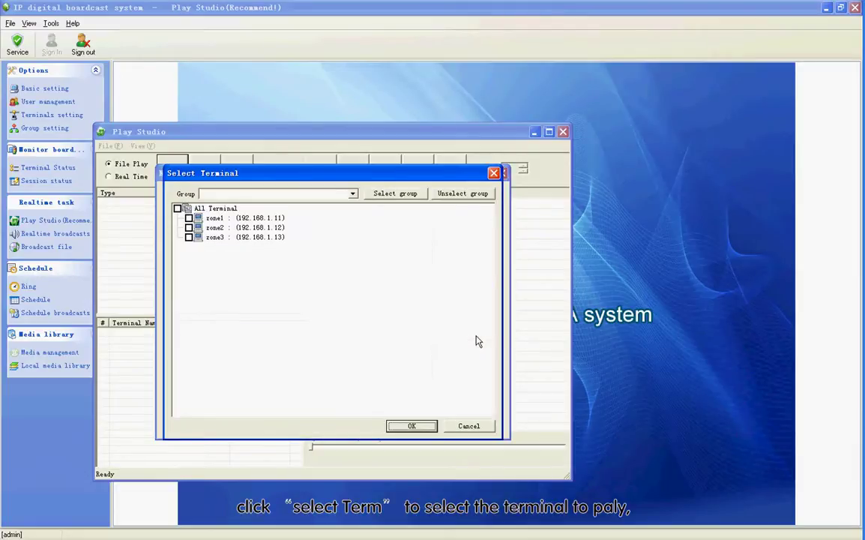
pyautogui.click(188, 218)
pyautogui.click(188, 228)
pyautogui.click(189, 237)
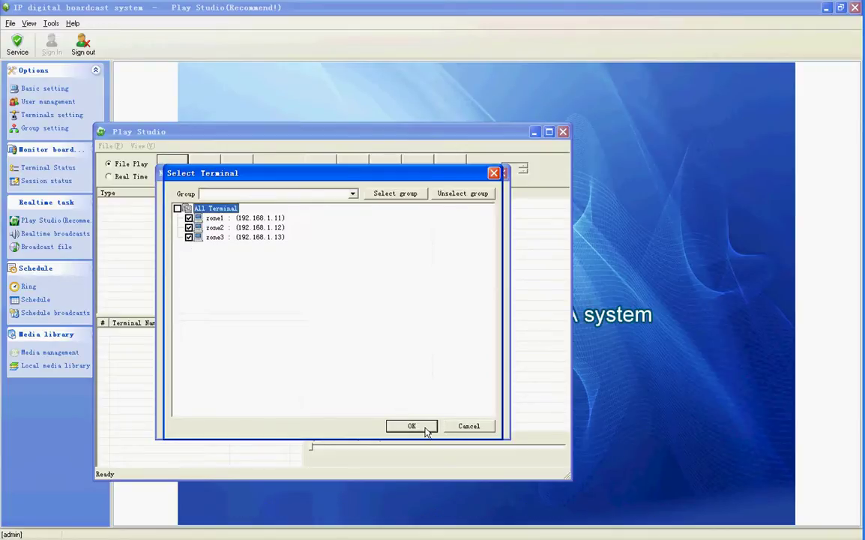
pyautogui.click(424, 430)
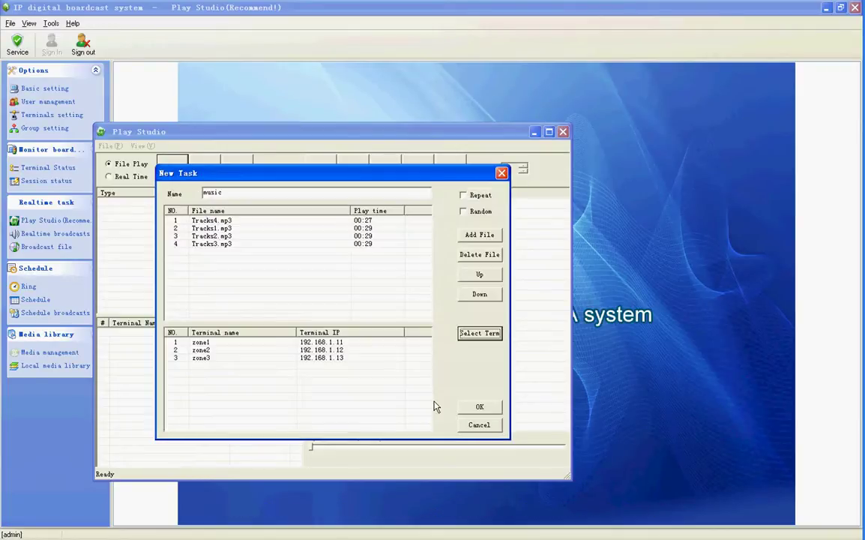
pyautogui.click(463, 196)
pyautogui.click(464, 211)
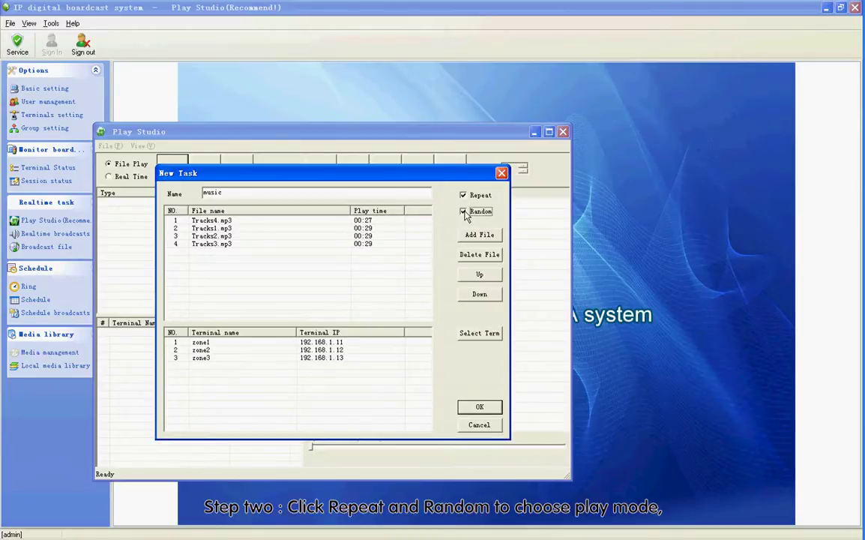
pyautogui.click(480, 407)
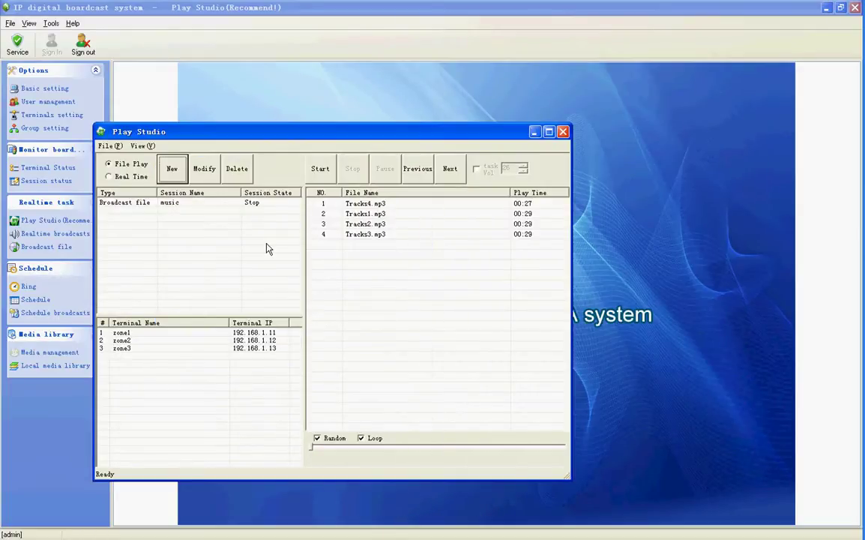
pyautogui.click(241, 203)
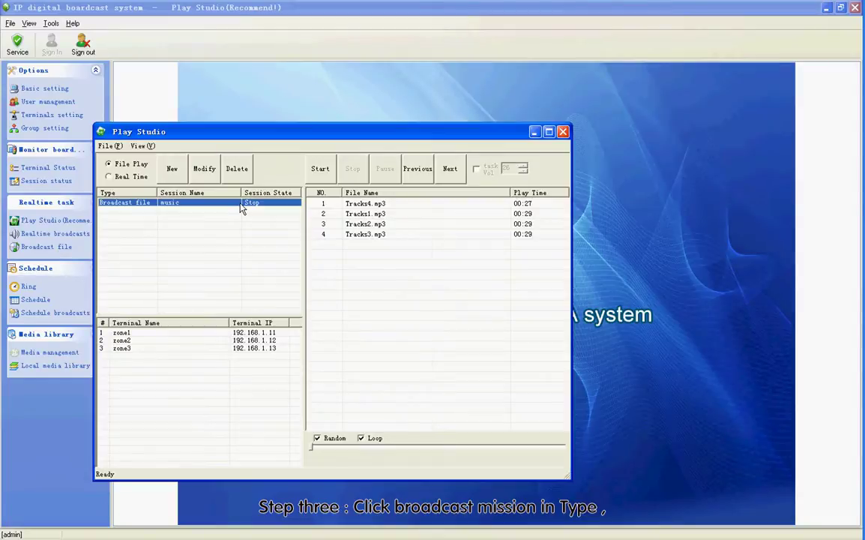
pyautogui.click(320, 174)
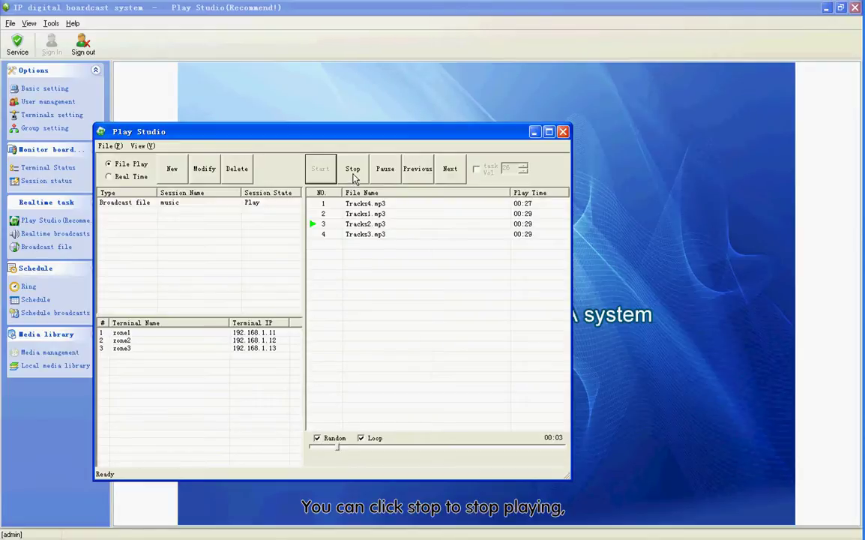
pyautogui.click(353, 175)
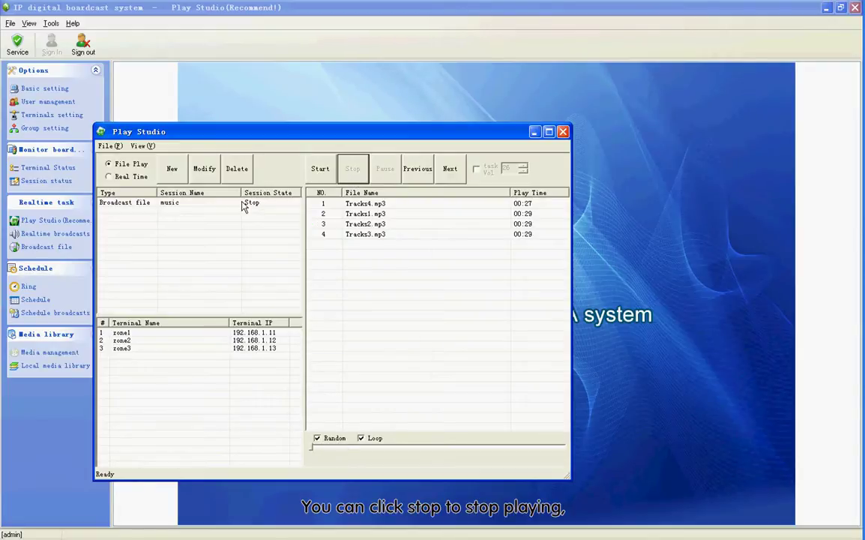
pyautogui.click(255, 203)
# - Play the music session, step back twice to Tracks2, pause, and raise task volume to 27
pyautogui.click(328, 177)
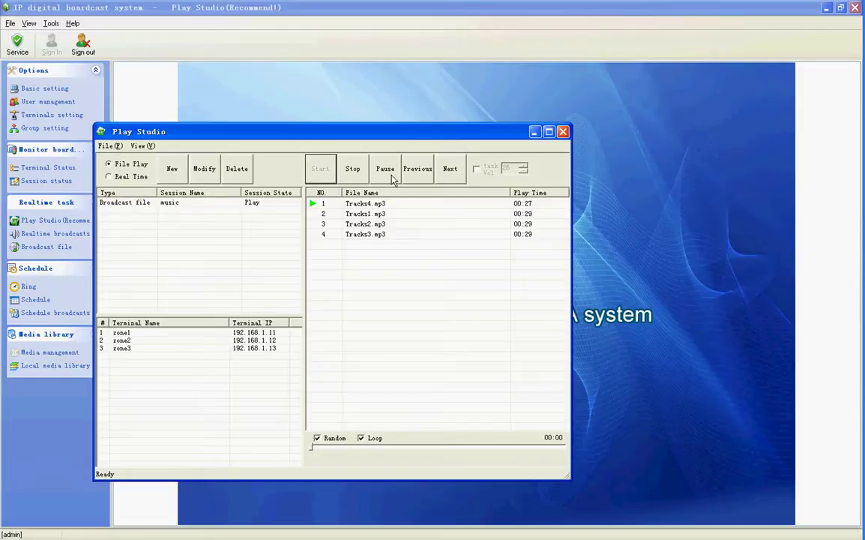
pyautogui.click(421, 175)
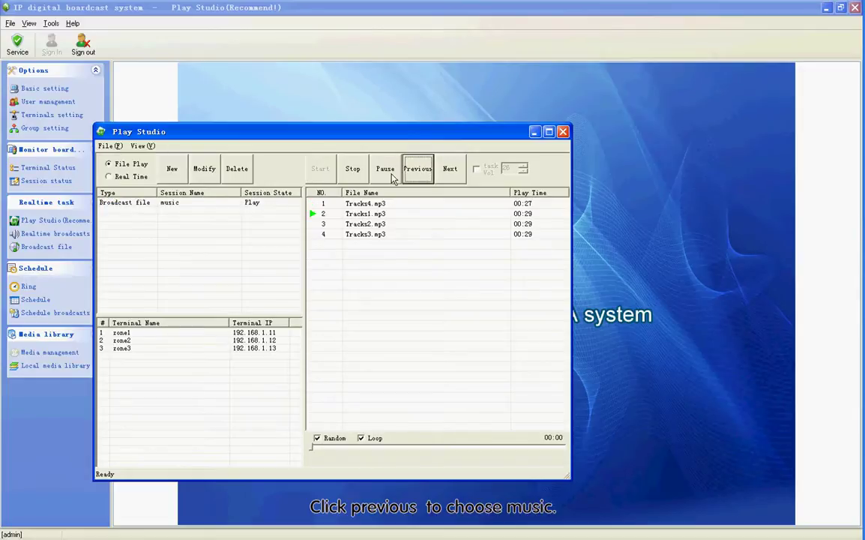
pyautogui.click(409, 174)
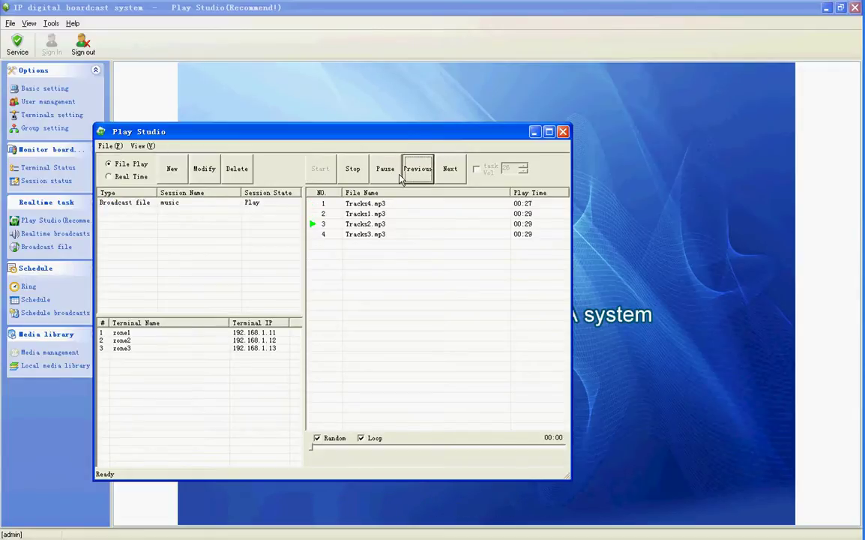
pyautogui.click(393, 174)
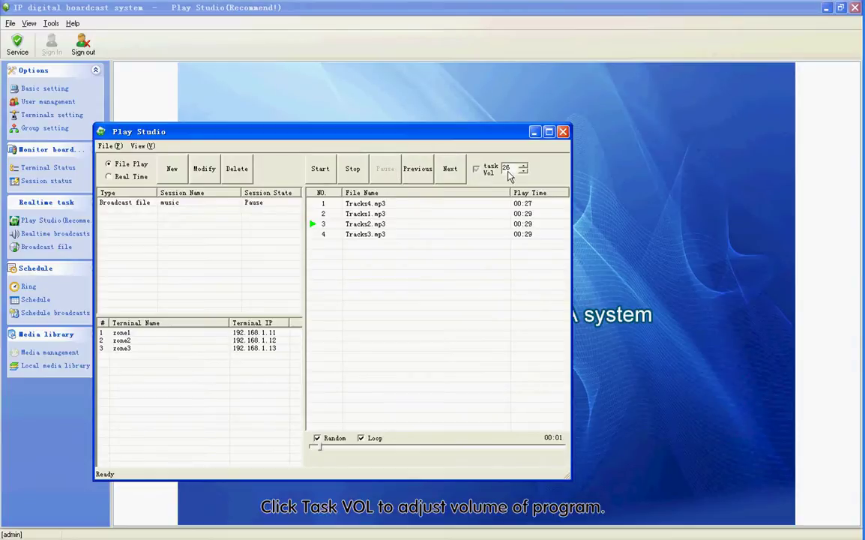
pyautogui.click(523, 165)
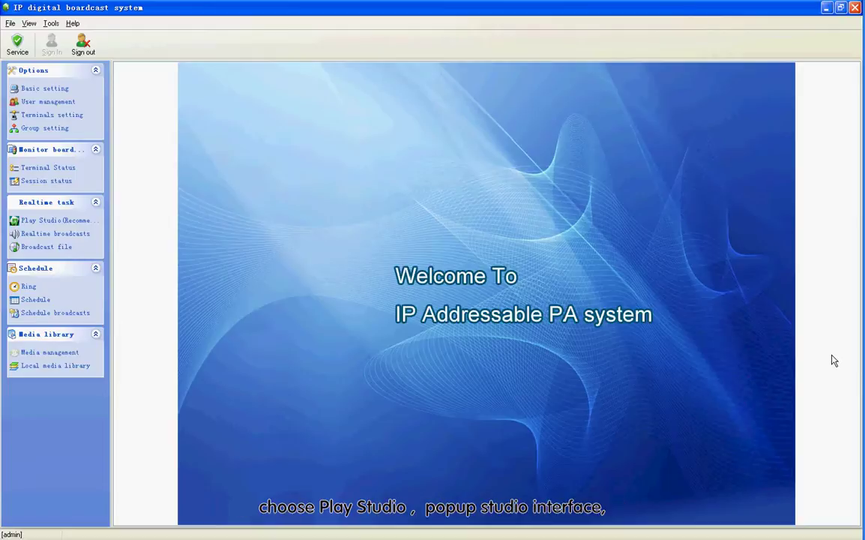
# - Create a new Real Time task named music and bring up its SoundCard Settings
pyautogui.click(79, 222)
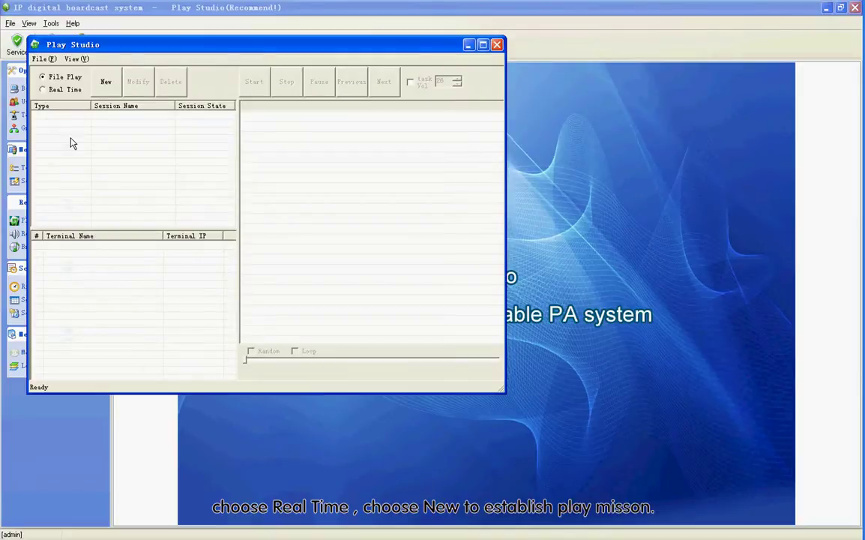
pyautogui.click(57, 96)
pyautogui.click(105, 84)
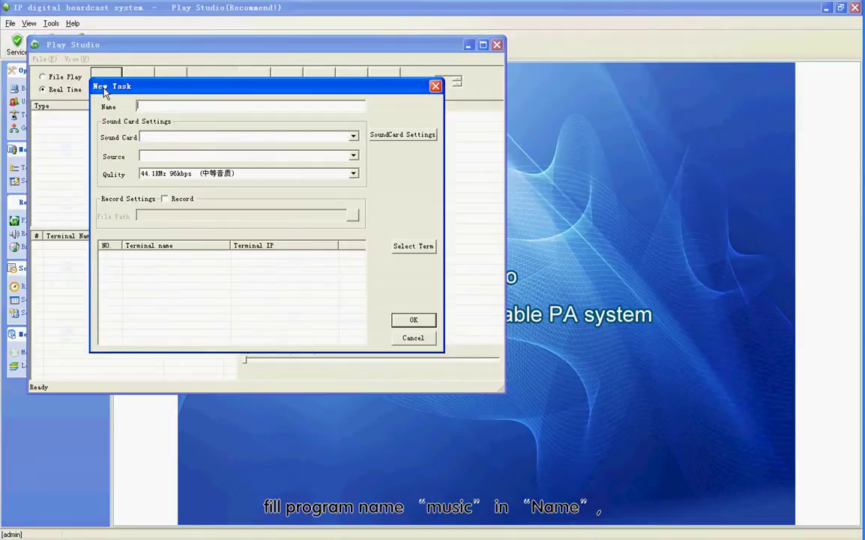
pyautogui.write('music')
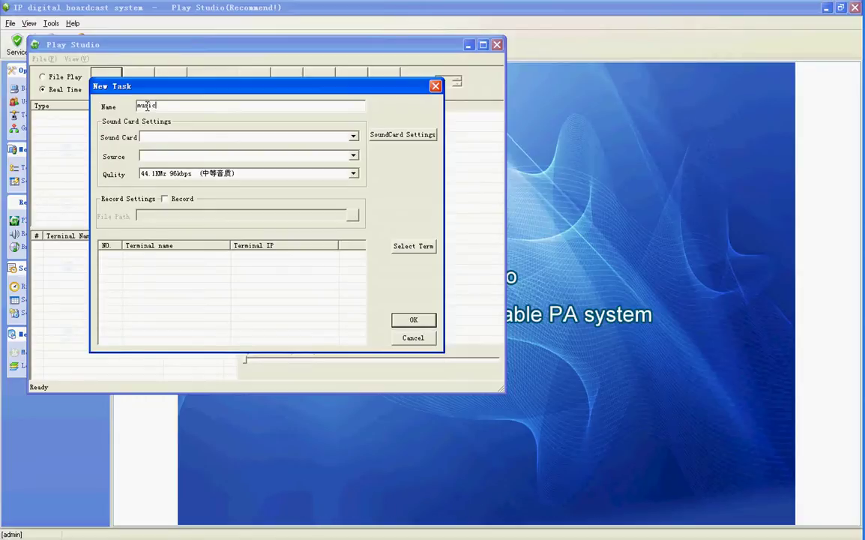
pyautogui.click(400, 136)
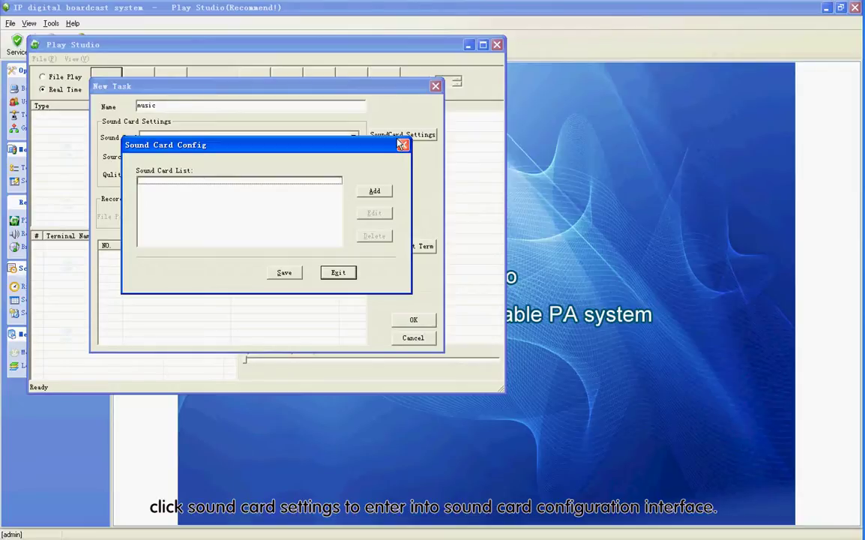
# - Add a sound card entry using Realtek HD Audio Input as its input source
pyautogui.click(373, 192)
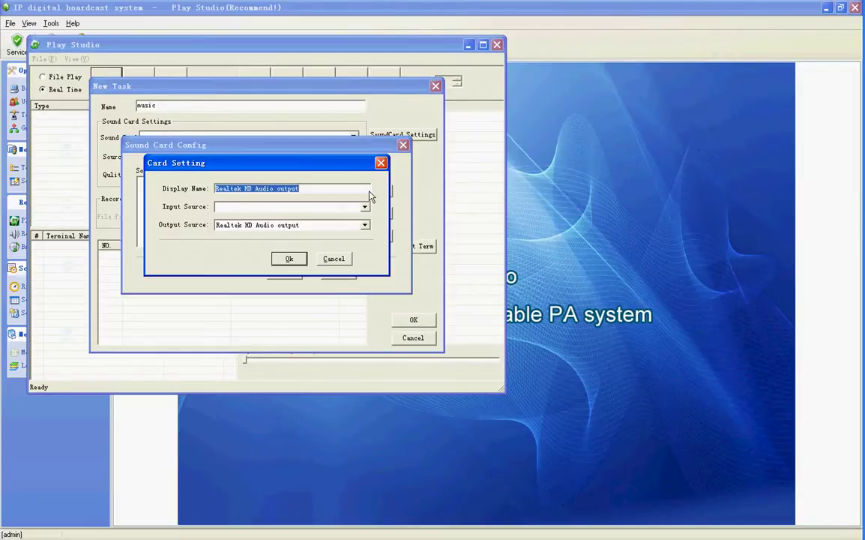
pyautogui.click(364, 206)
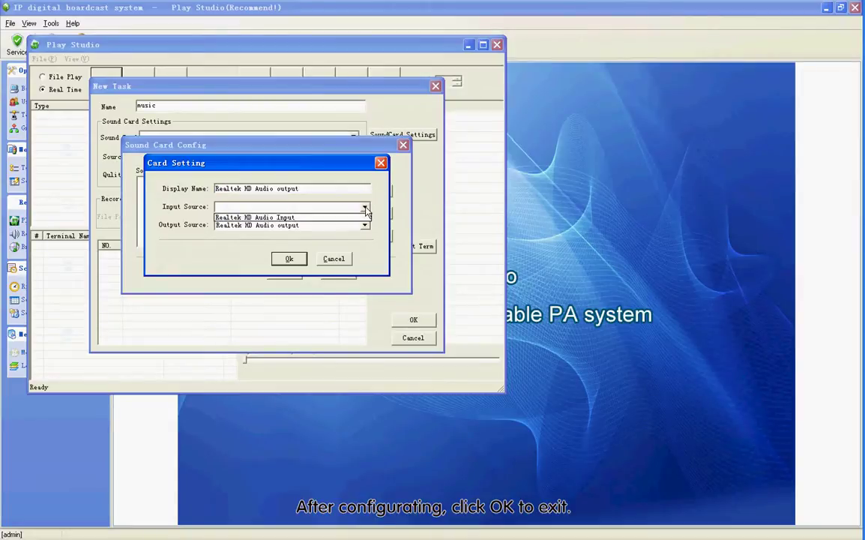
pyautogui.click(334, 218)
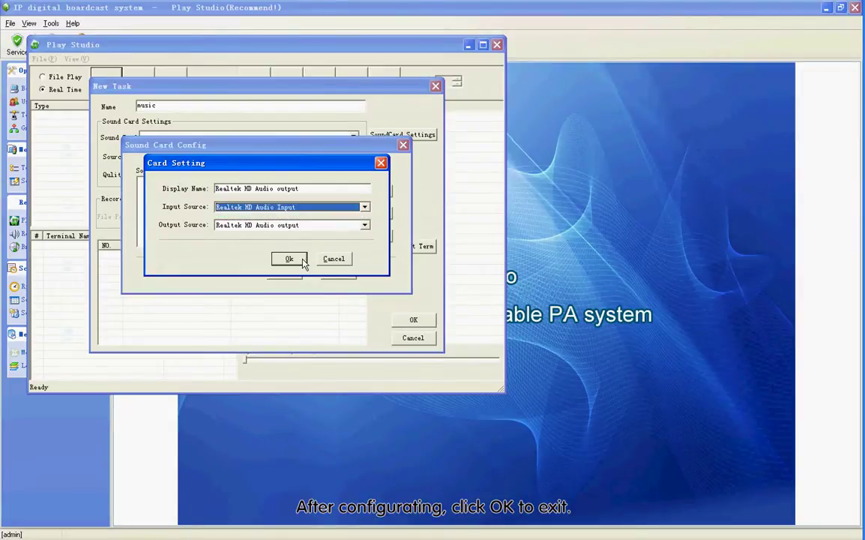
pyautogui.click(298, 259)
# - Save the sound card configuration, dismiss the notice and exit Sound Card Config
pyautogui.click(292, 274)
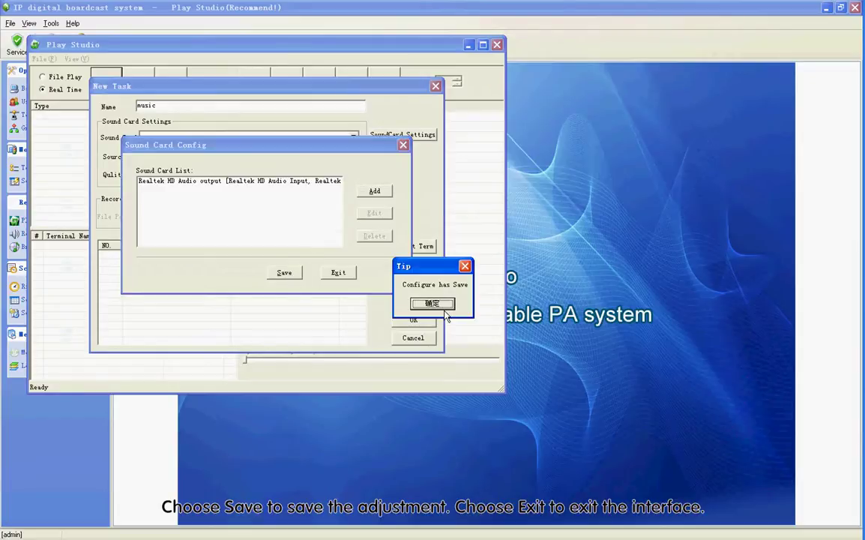
pyautogui.click(418, 304)
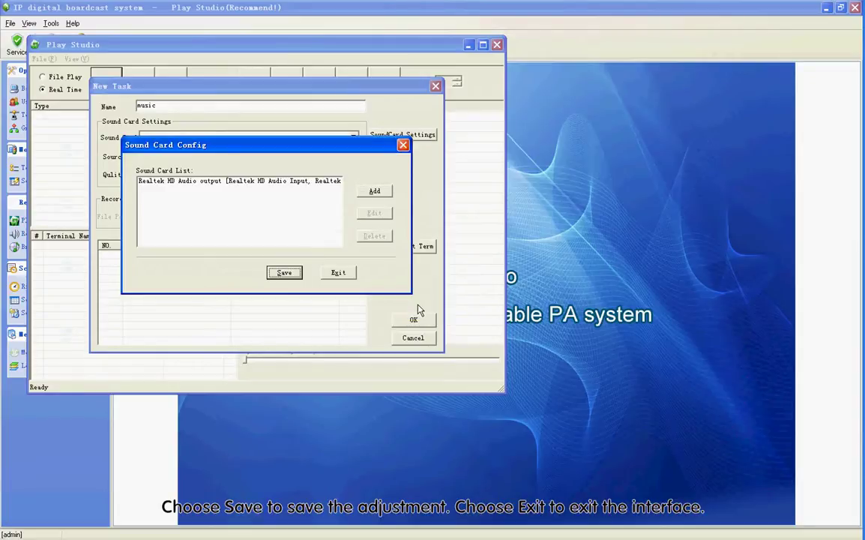
pyautogui.click(349, 273)
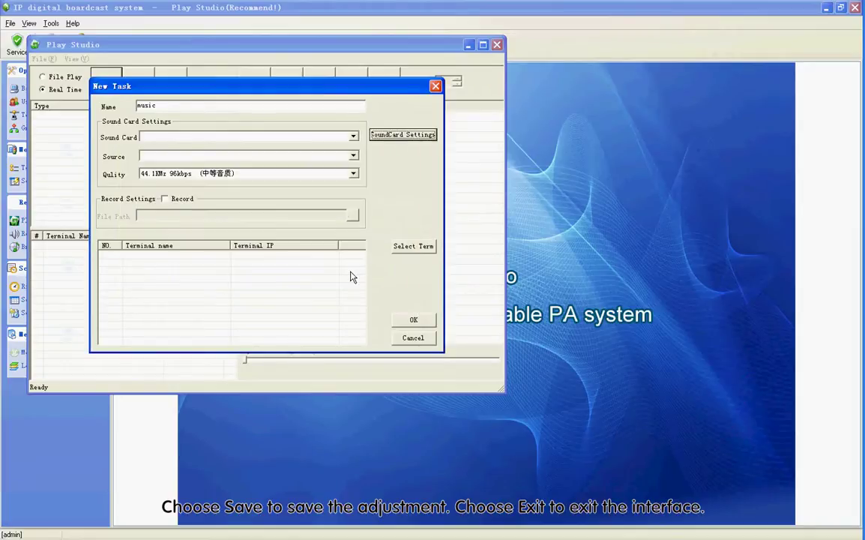
# - Set the task's sound card to Realtek HD Audio output with 立体声混音 (stereo mix) as source
pyautogui.click(353, 135)
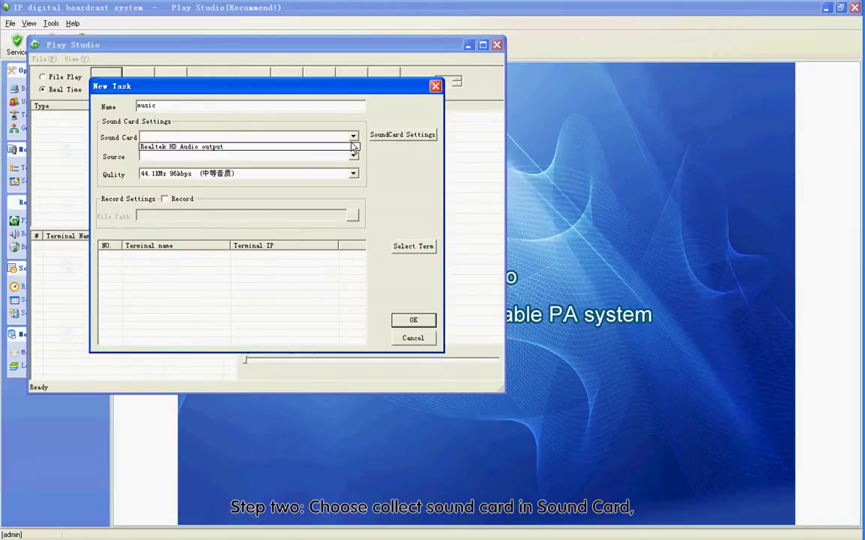
pyautogui.click(353, 147)
pyautogui.click(353, 135)
pyautogui.click(339, 144)
pyautogui.click(353, 155)
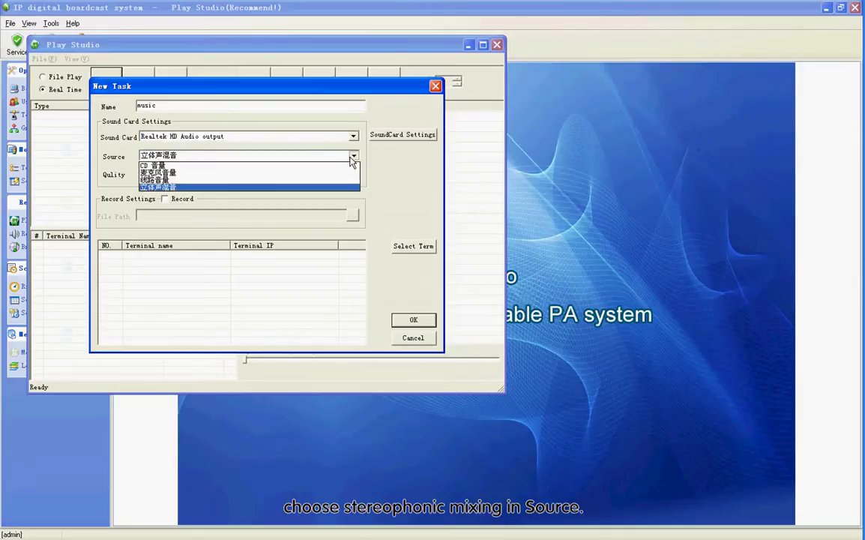
pyautogui.click(257, 186)
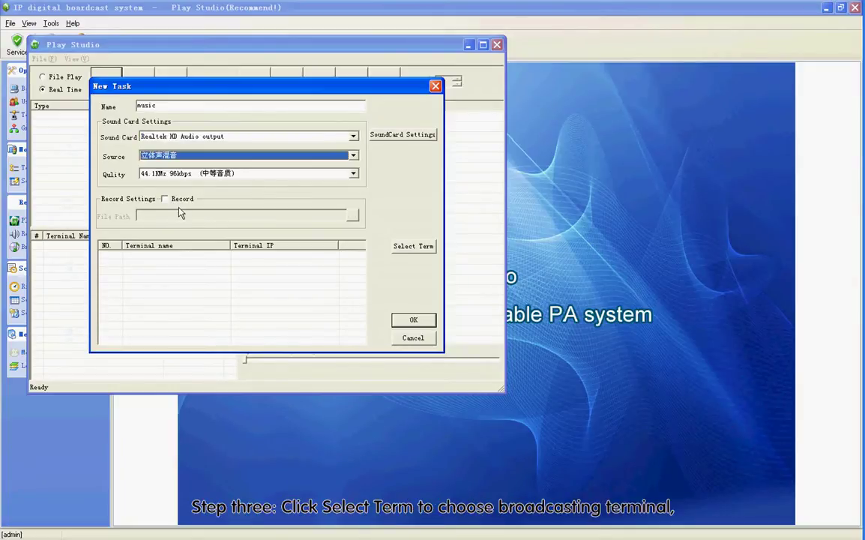
# - Select zone1, zone2 and zone3 as terminals and save the music task
pyautogui.click(416, 247)
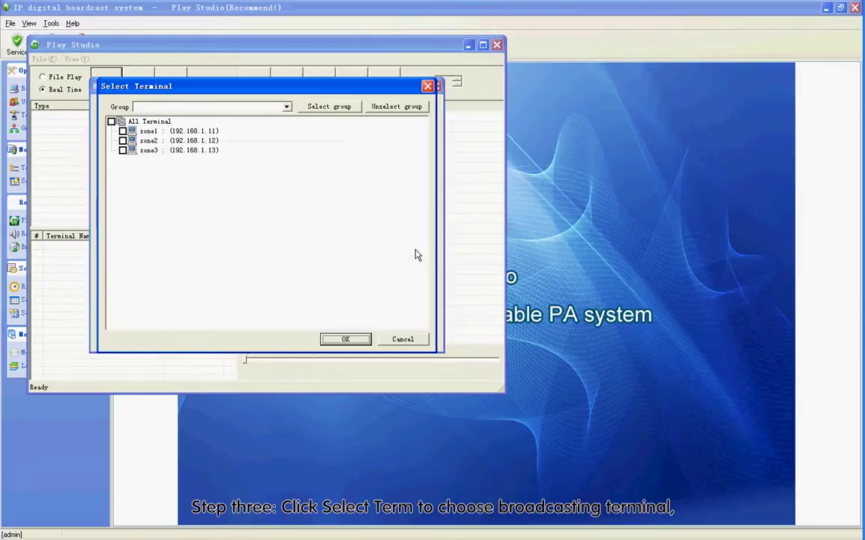
pyautogui.click(123, 131)
pyautogui.click(123, 140)
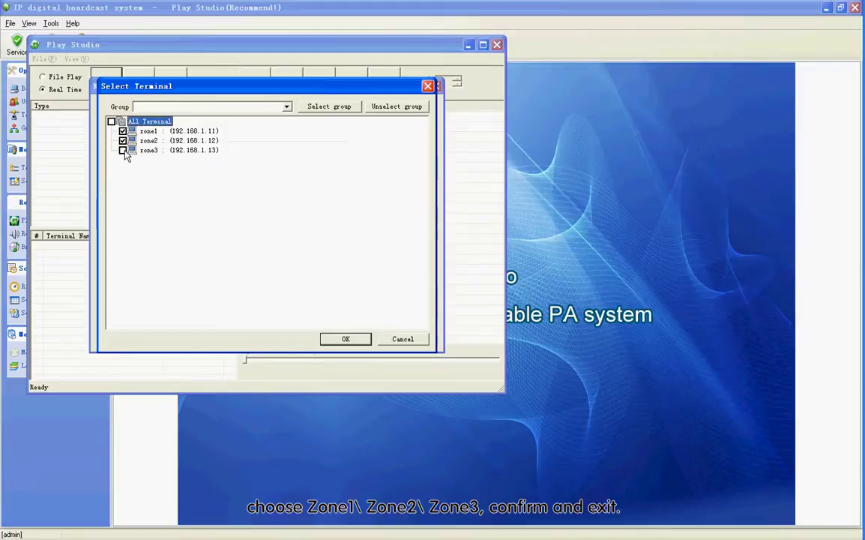
pyautogui.click(124, 150)
pyautogui.click(347, 340)
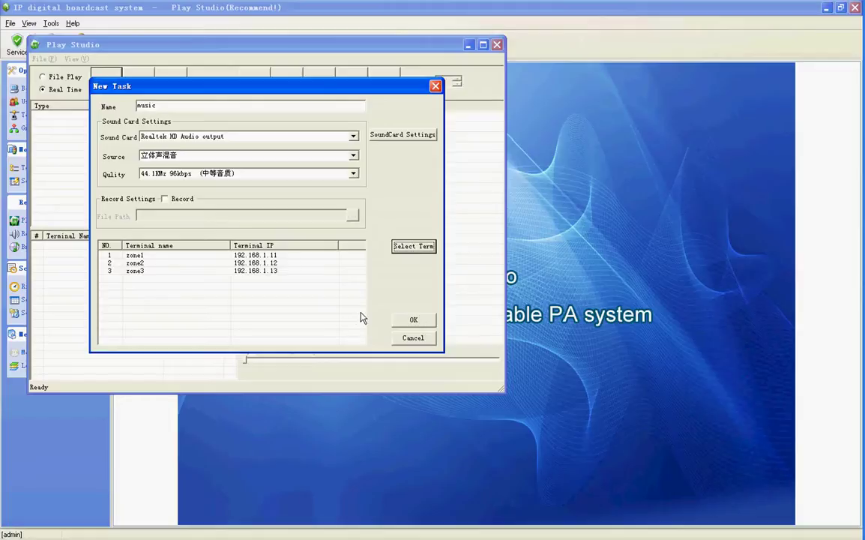
pyautogui.click(413, 321)
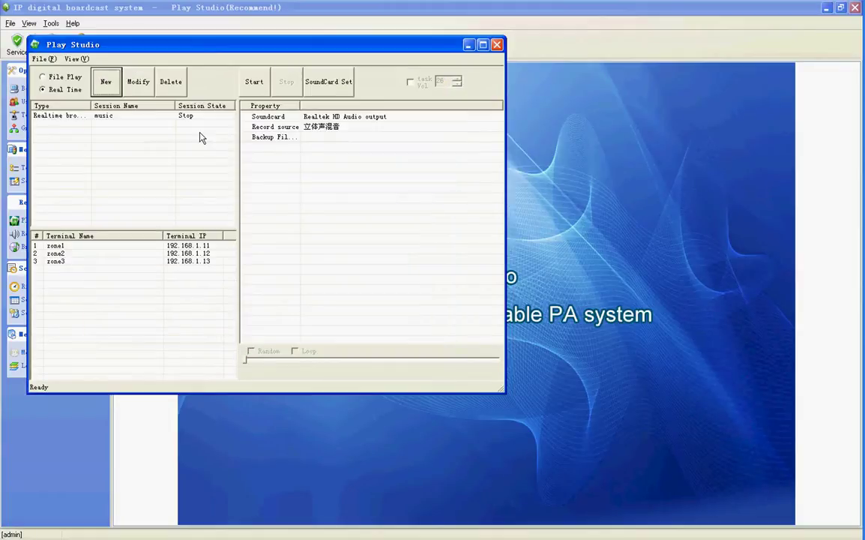
# - Start the music session, stop it, then start the broadcast again
pyautogui.click(189, 118)
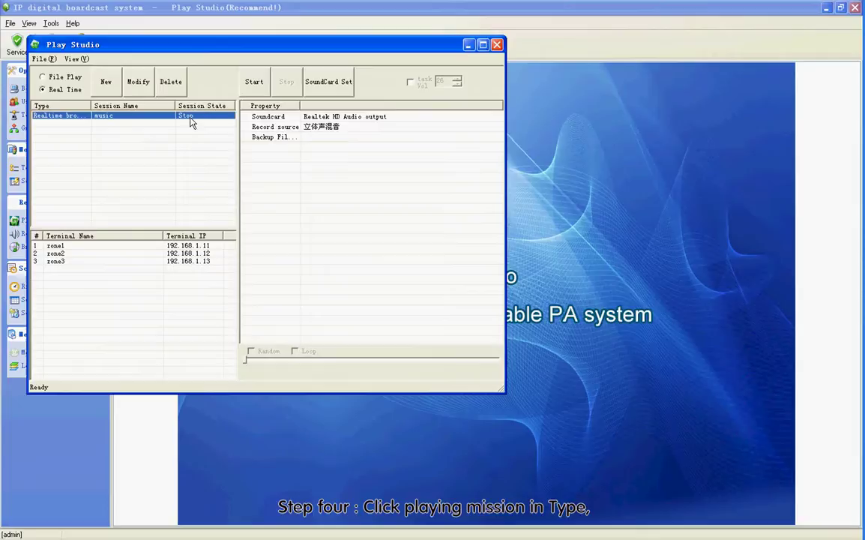
pyautogui.click(261, 85)
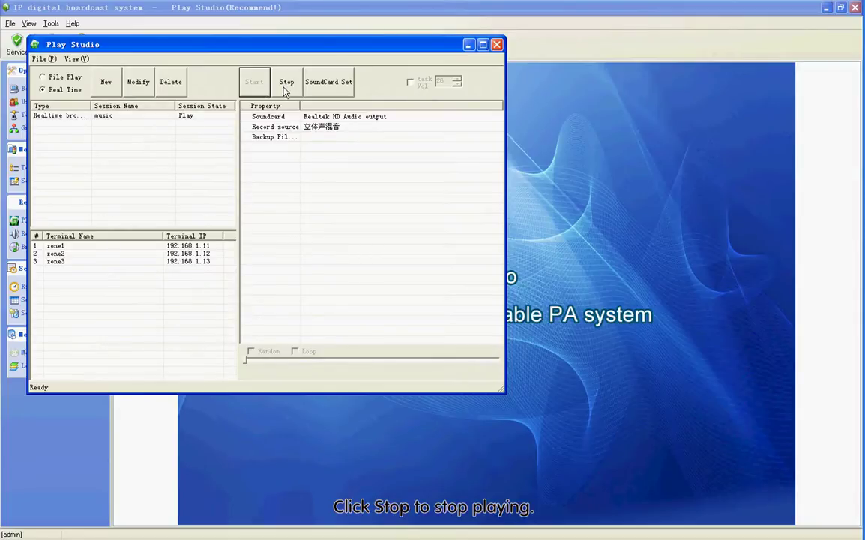
pyautogui.click(286, 84)
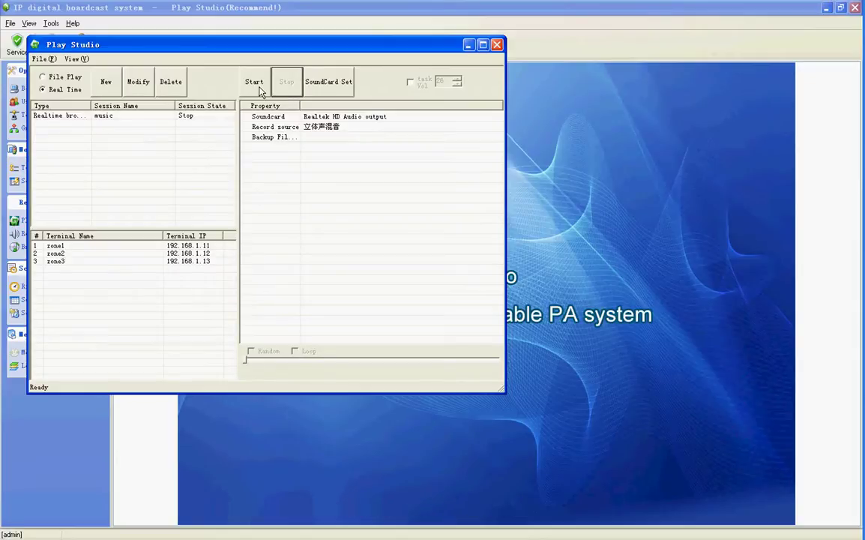
pyautogui.click(256, 84)
# - Enable a separate task volume for music and raise it to 31
pyautogui.click(409, 82)
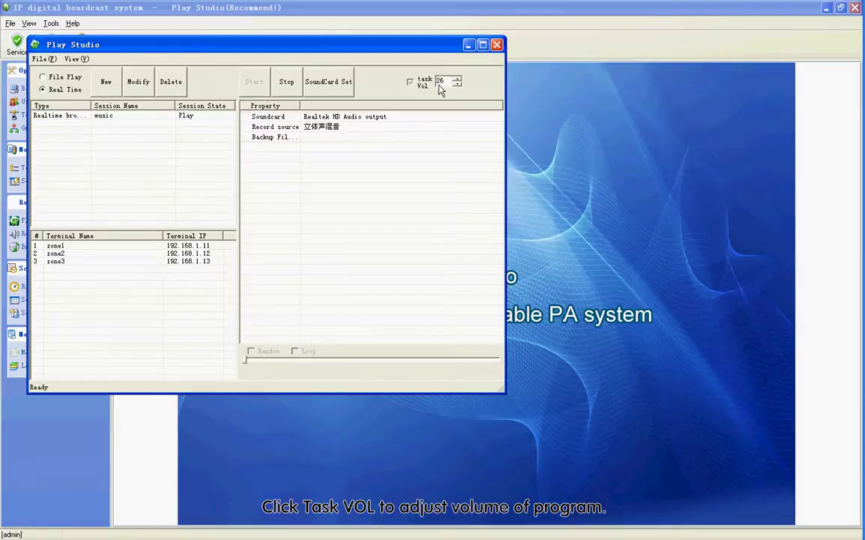
pyautogui.click(457, 80)
pyautogui.click(457, 79)
pyautogui.click(457, 80)
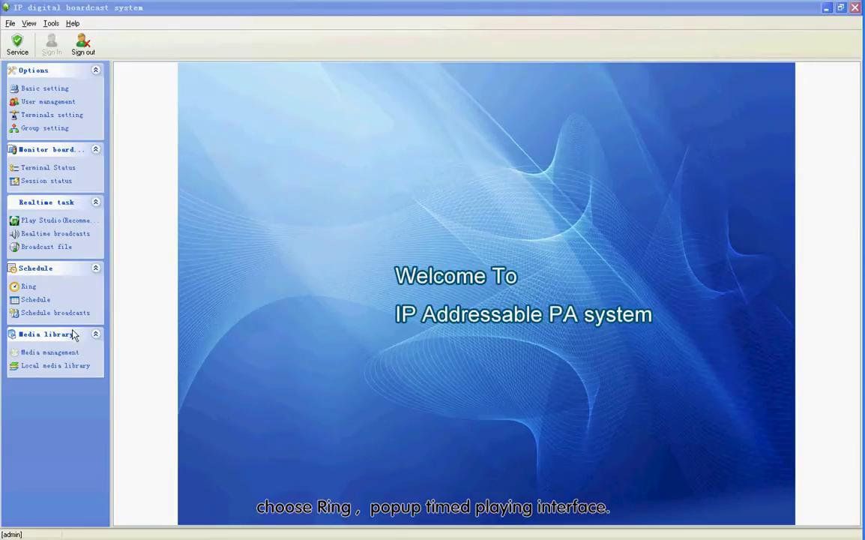
# - Under Schedule > Ring, create a new profile named 'The timing of music'
pyautogui.click(30, 289)
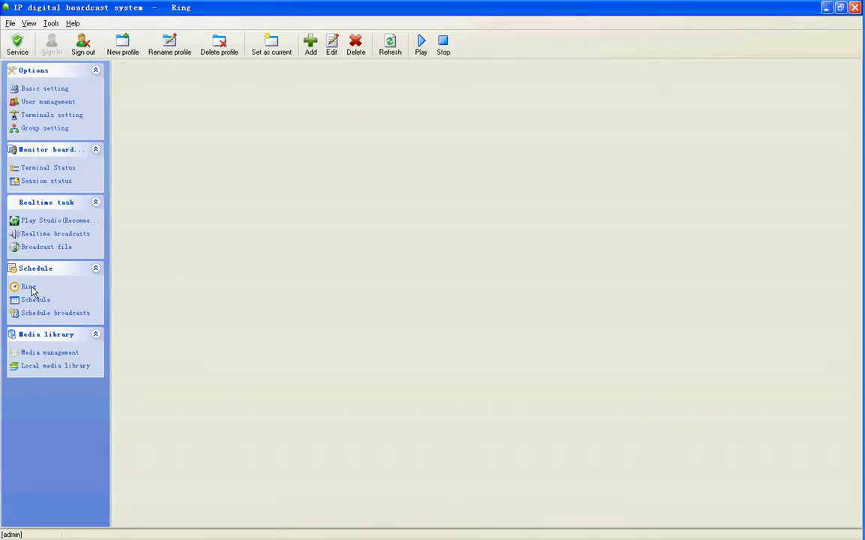
pyautogui.click(128, 54)
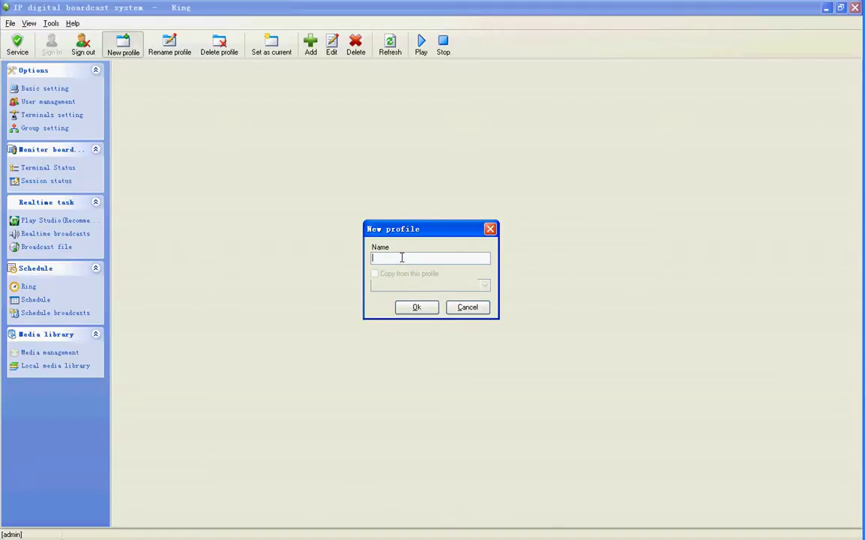
pyautogui.write('The timing of music')
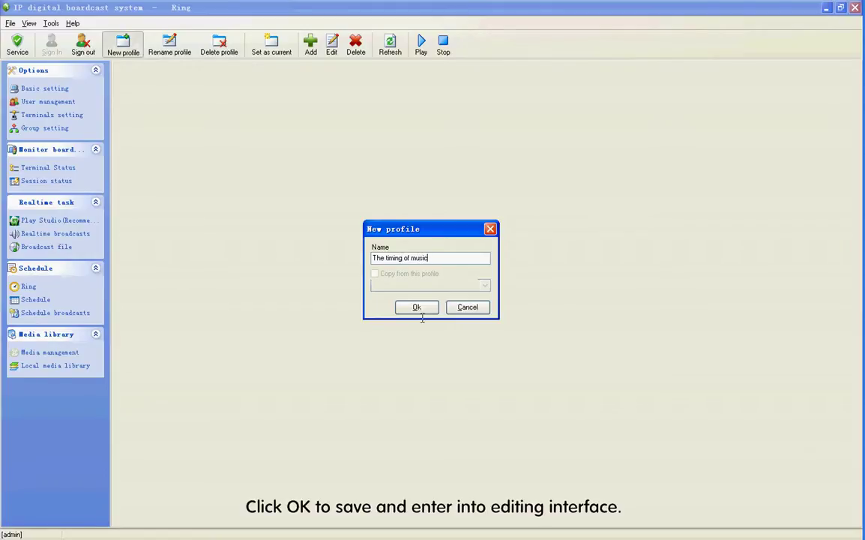
pyautogui.click(431, 306)
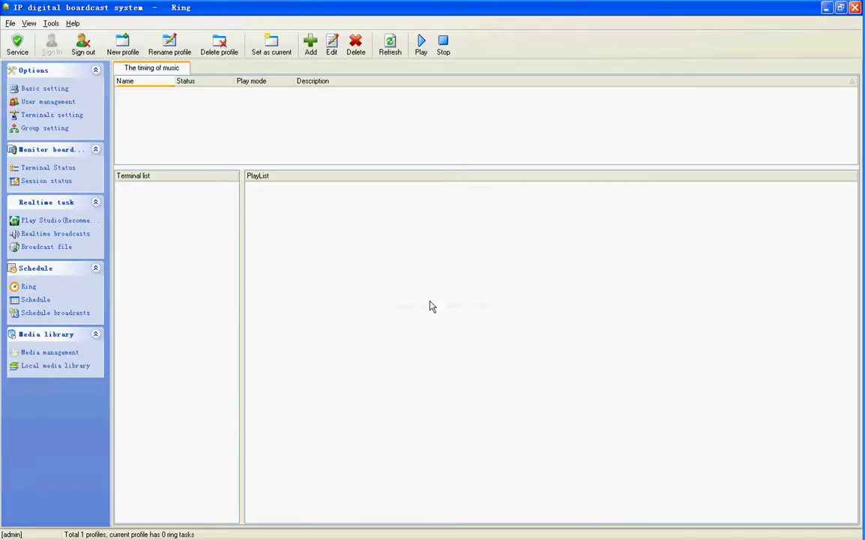
# - Add a ring task named 'music' with Tracks1–Tracks4 as its ring files
pyautogui.click(311, 49)
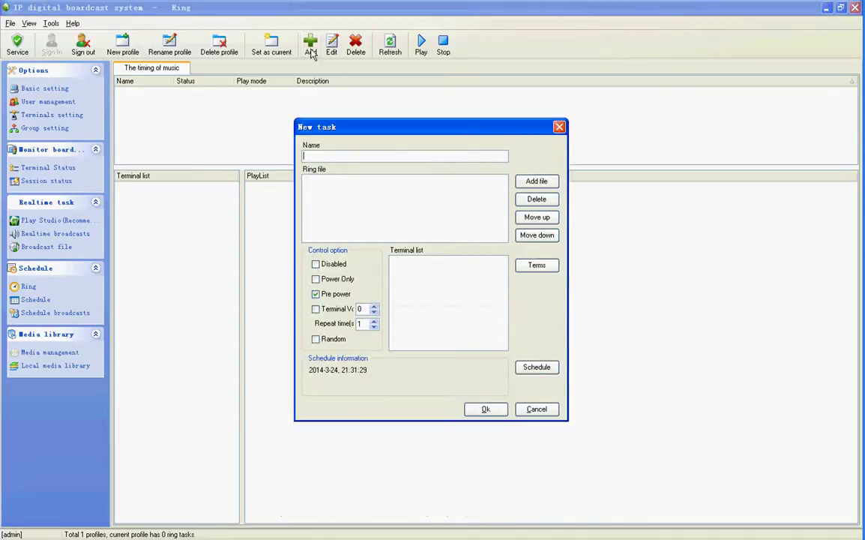
pyautogui.click(313, 156)
pyautogui.write('music')
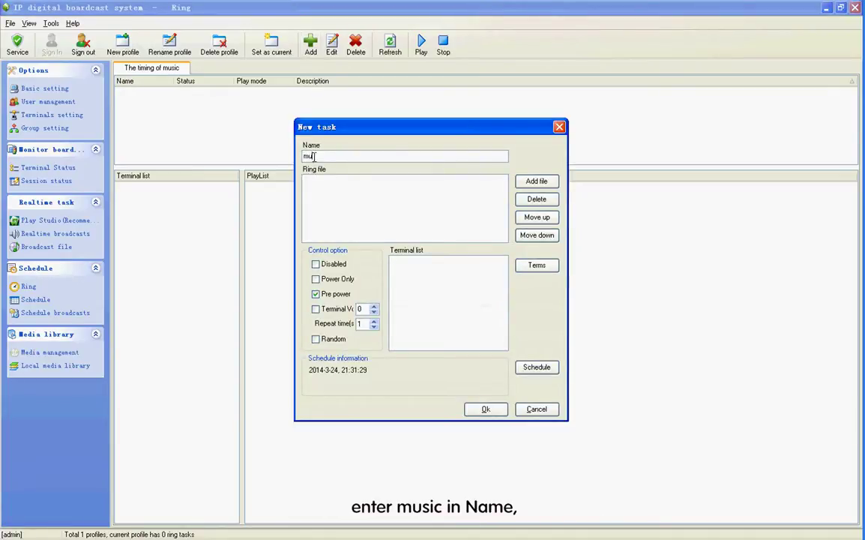
pyautogui.click(537, 182)
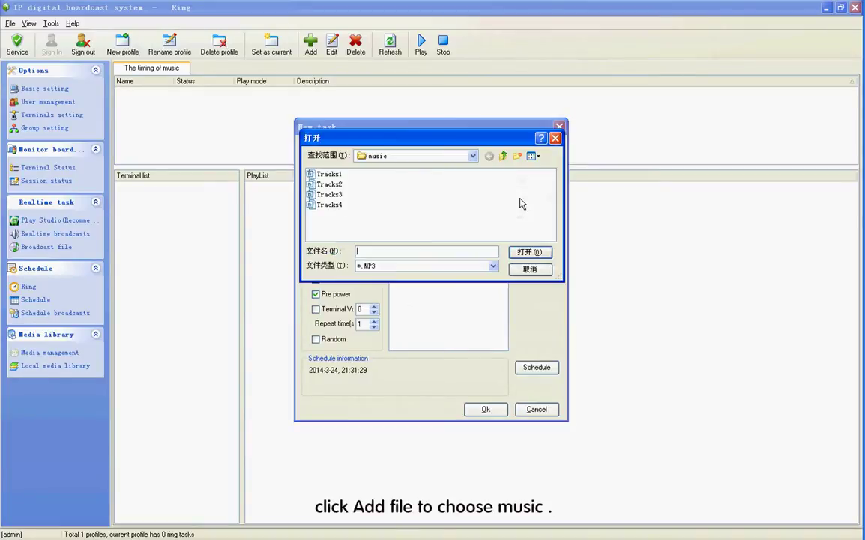
pyautogui.click(328, 174)
pyautogui.keyDown('shift'); pyautogui.click(328, 184); pyautogui.keyUp('shift')
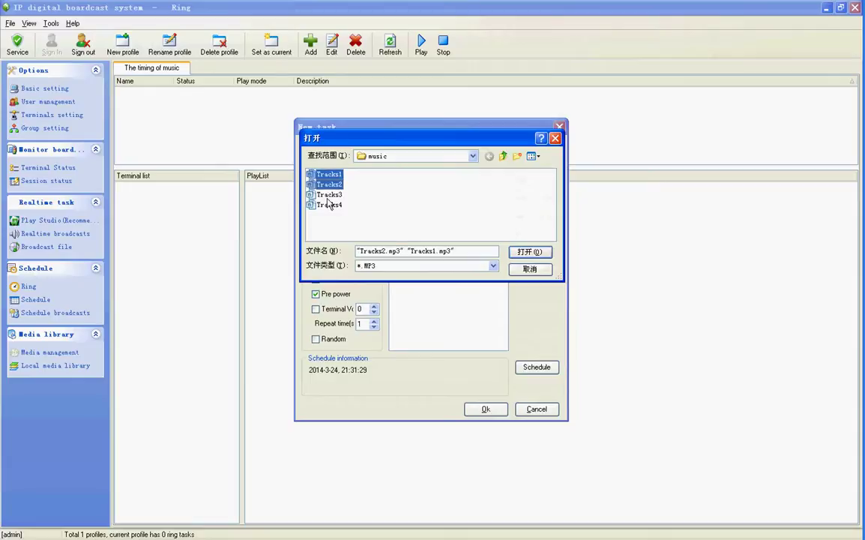
pyautogui.keyDown('shift'); pyautogui.click(328, 203); pyautogui.keyUp('shift')
pyautogui.click(529, 251)
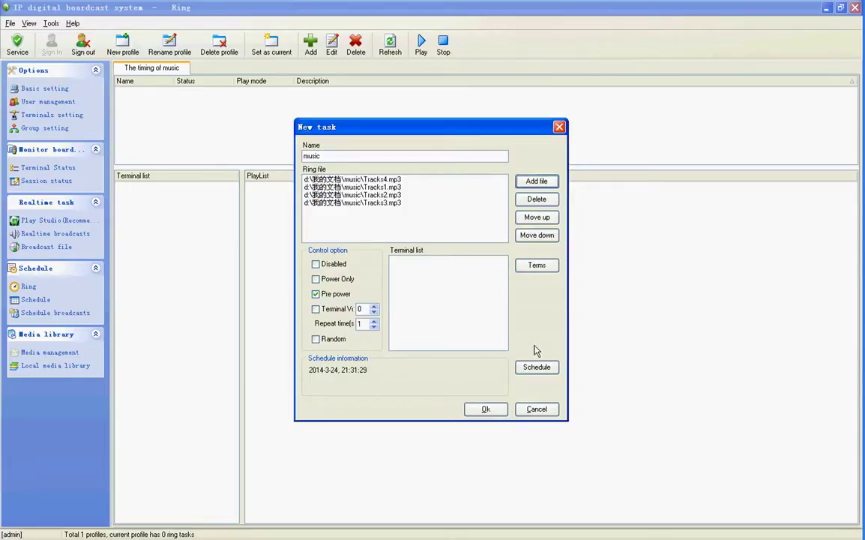
# - Move zone1 and zone2 into the task's Selected Terms
pyautogui.click(541, 269)
pyautogui.press('Tab')
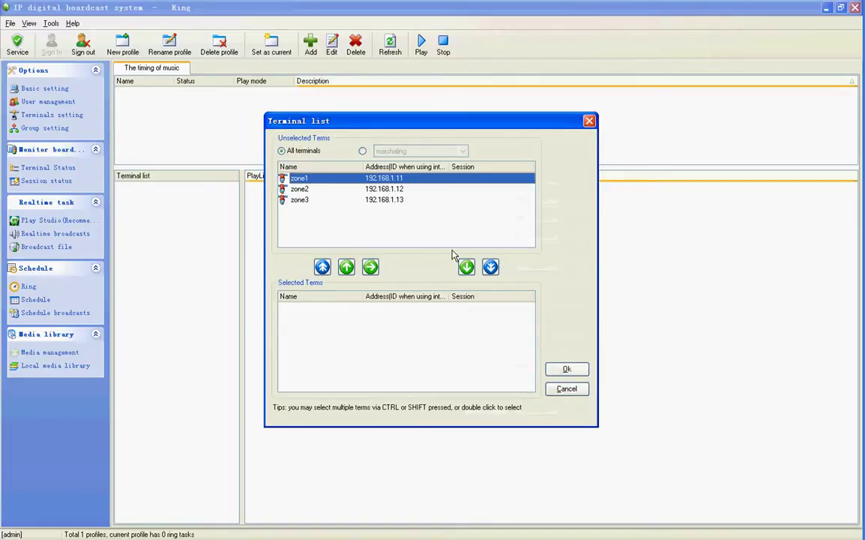
pyautogui.click(466, 266)
pyautogui.click(467, 267)
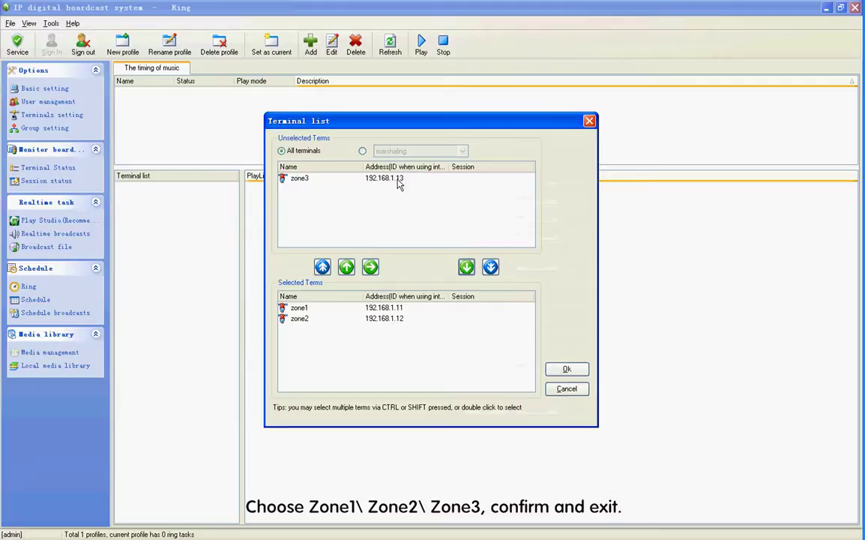